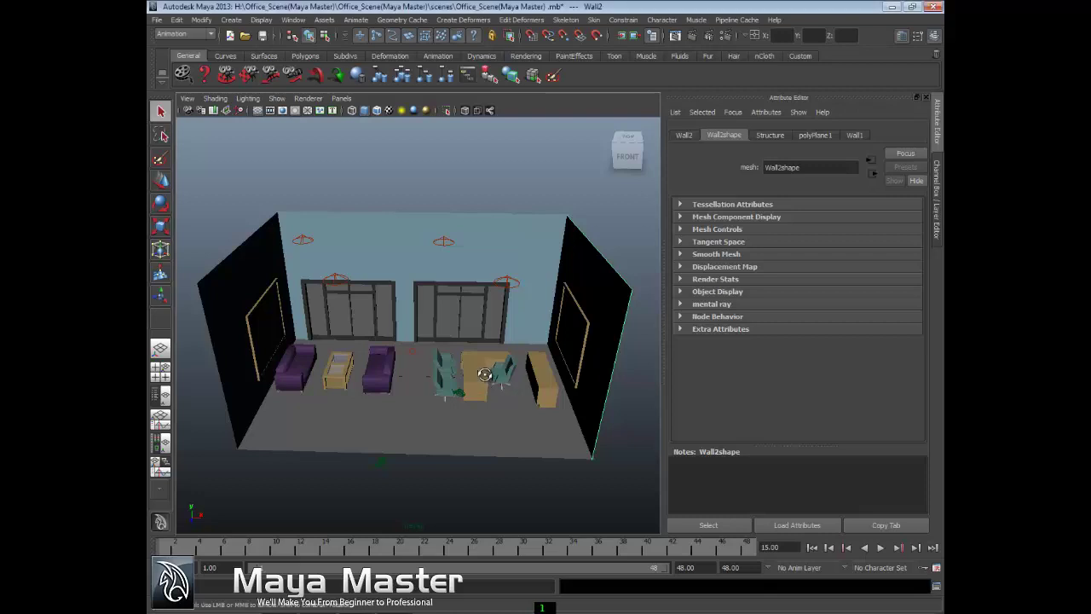
# - Display the office room as wireframe and orbit around it with nothing selected
pyautogui.keyDown('alt'); pyautogui.moveTo(485, 379); pyautogui.dragTo(485, 376); pyautogui.keyUp('alt')
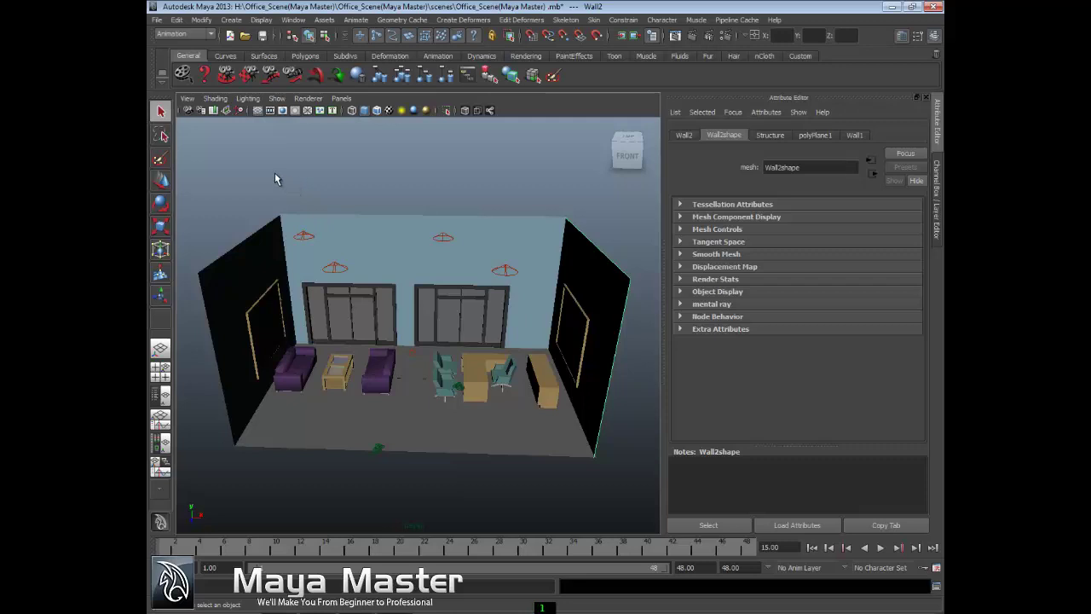
pyautogui.click(219, 100)
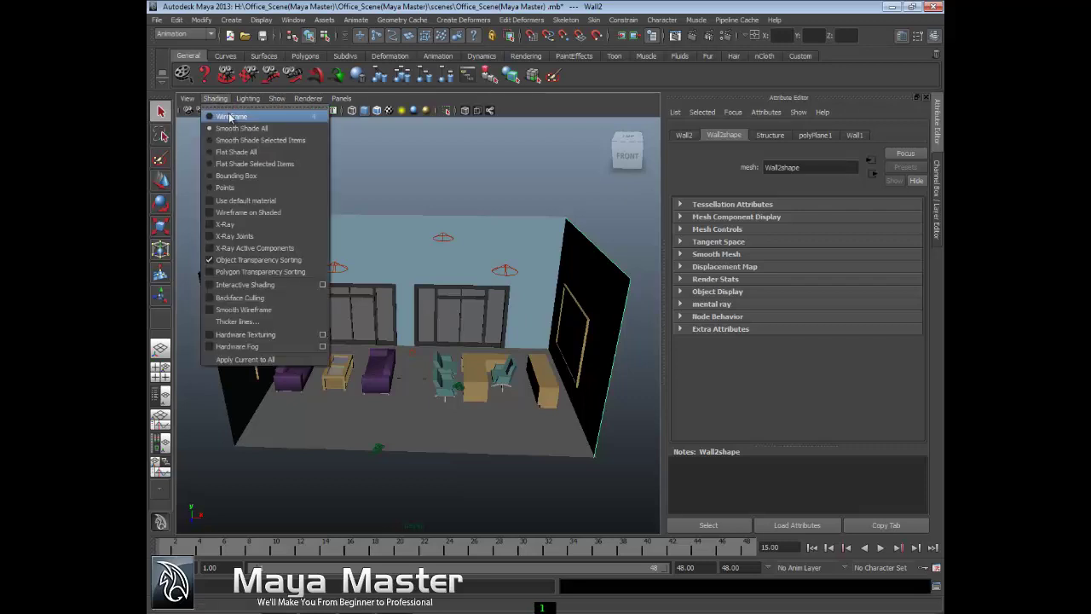
pyautogui.click(228, 119)
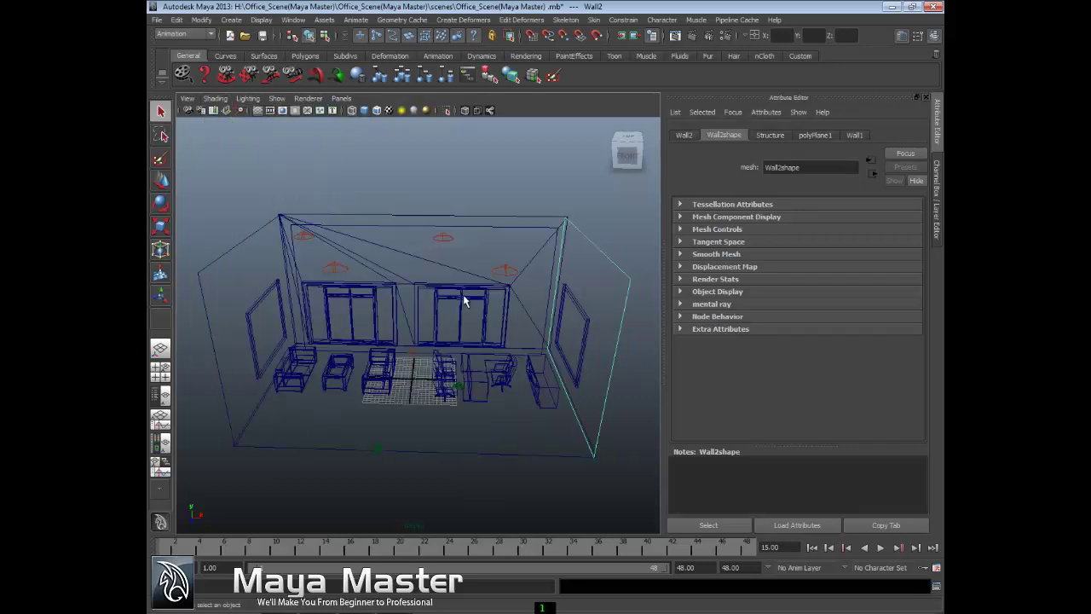
pyautogui.moveTo(469, 211)
pyautogui.keyDown('alt'); pyautogui.mouseDown()
pyautogui.moveTo(518, 238)
pyautogui.moveTo(470, 202)
pyautogui.moveTo(438, 260)
pyautogui.moveTo(441, 196)
pyautogui.moveTo(455, 261)
pyautogui.moveTo(555, 244)
pyautogui.moveTo(486, 221)
pyautogui.moveTo(455, 246)
pyautogui.moveTo(236, 132)
pyautogui.mouseUp(); pyautogui.keyUp('alt')
pyautogui.click(441, 195)
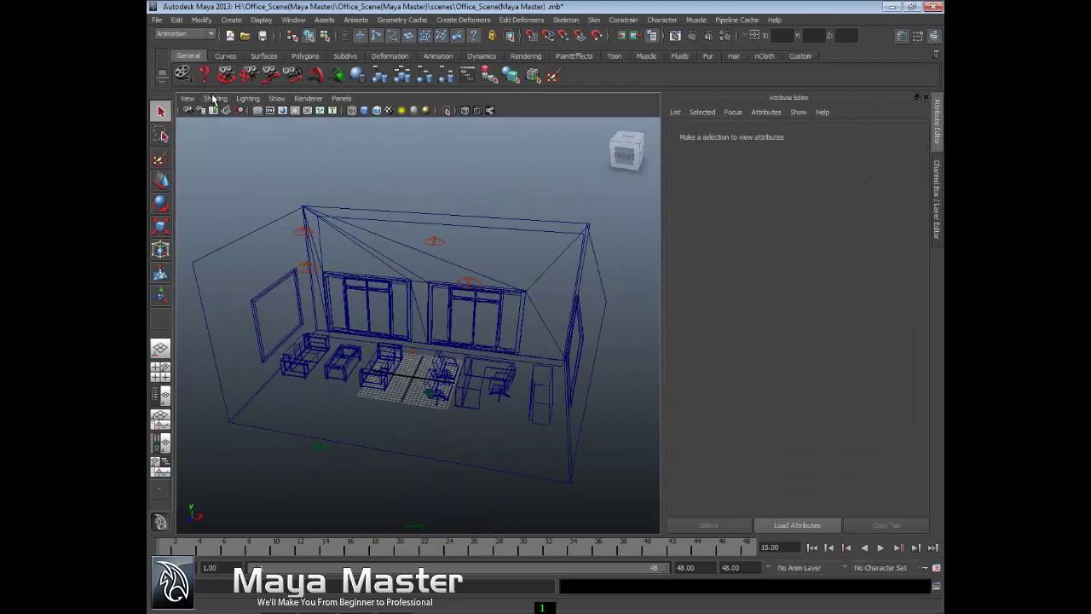
# - Return the view to smooth shading and orbit to a near-front view of the office
pyautogui.click(214, 99)
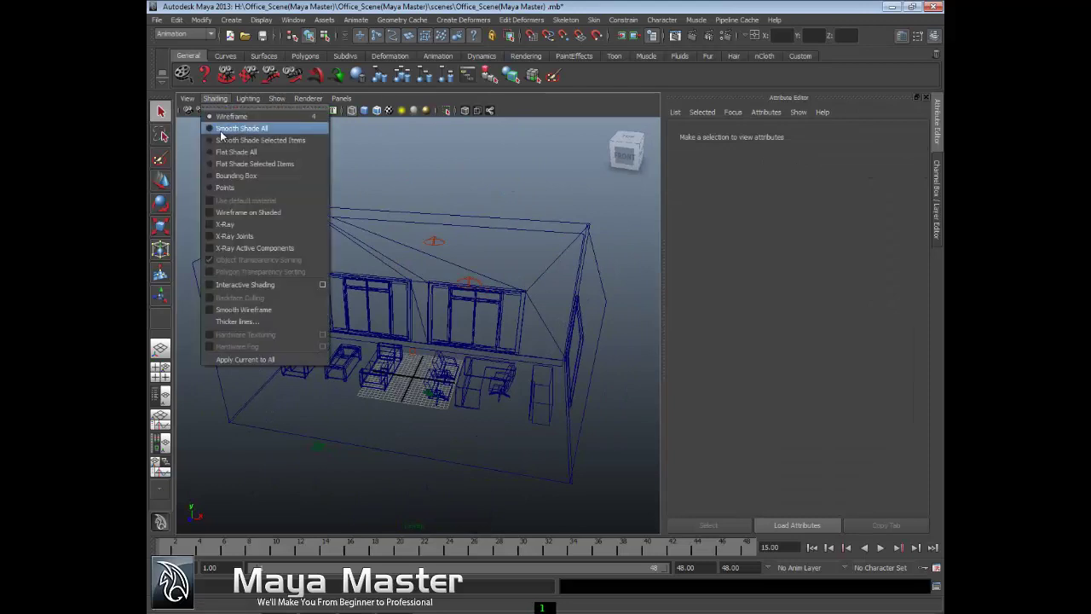
pyautogui.click(228, 129)
pyautogui.moveTo(317, 185)
pyautogui.keyDown('alt'); pyautogui.mouseDown()
pyautogui.moveTo(410, 242)
pyautogui.moveTo(494, 165)
pyautogui.moveTo(458, 148)
pyautogui.moveTo(403, 195)
pyautogui.moveTo(414, 242)
pyautogui.moveTo(487, 219)
pyautogui.moveTo(519, 234)
pyautogui.moveTo(449, 232)
pyautogui.mouseUp(); pyautogui.keyUp('alt')
pyautogui.click(215, 98)
pyautogui.click(217, 98)
pyautogui.keyDown('alt'); pyautogui.moveTo(323, 190); pyautogui.dragTo(414, 212); pyautogui.keyUp('alt')
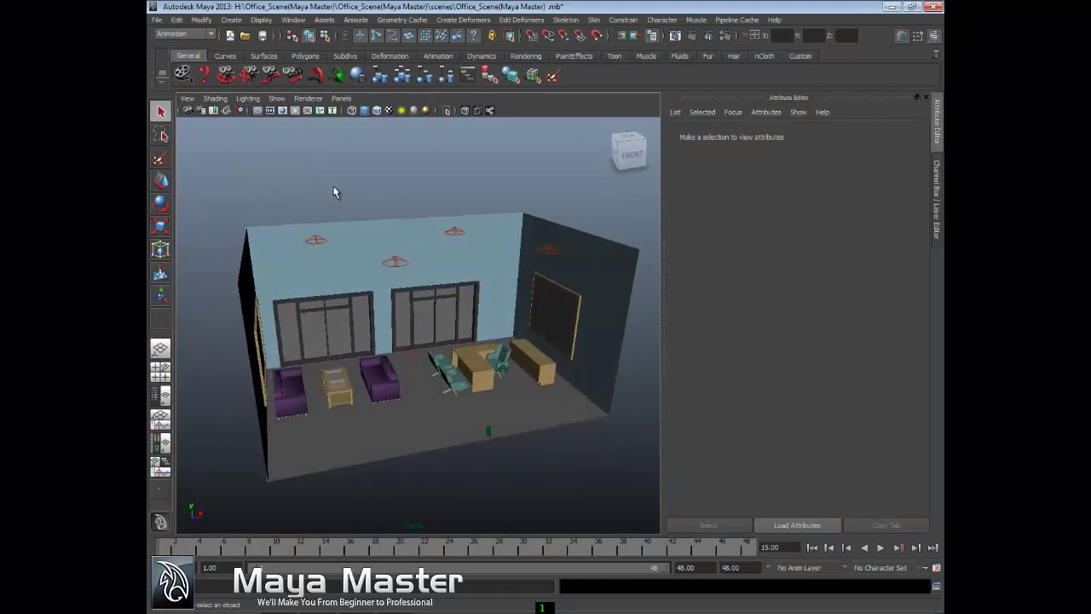
# - Overlay wireframe edges on the shaded objects, view from below, then remove the overlay
pyautogui.click(215, 100)
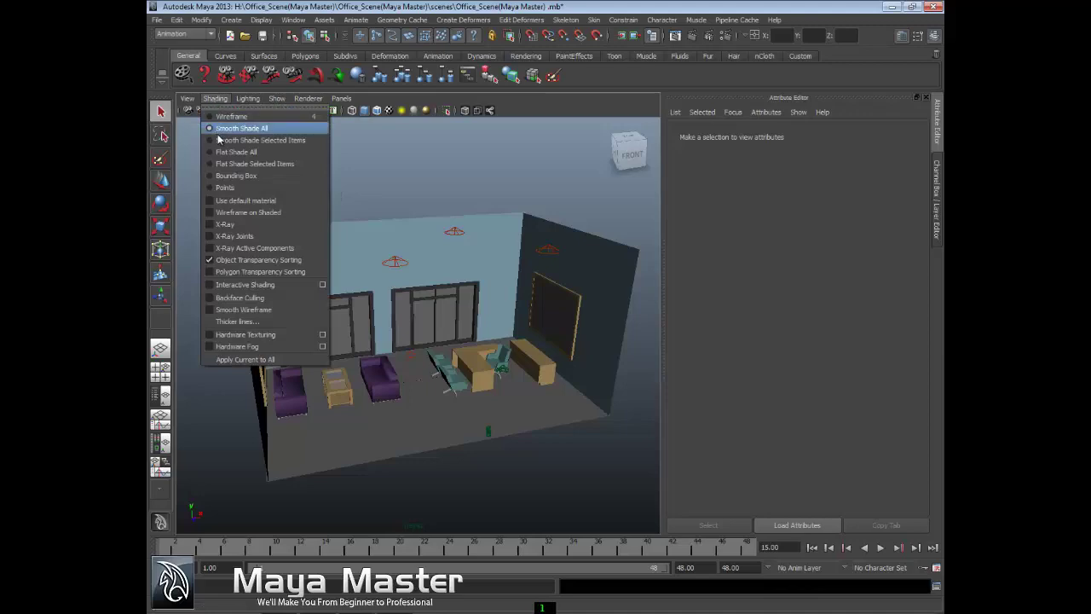
pyautogui.click(237, 213)
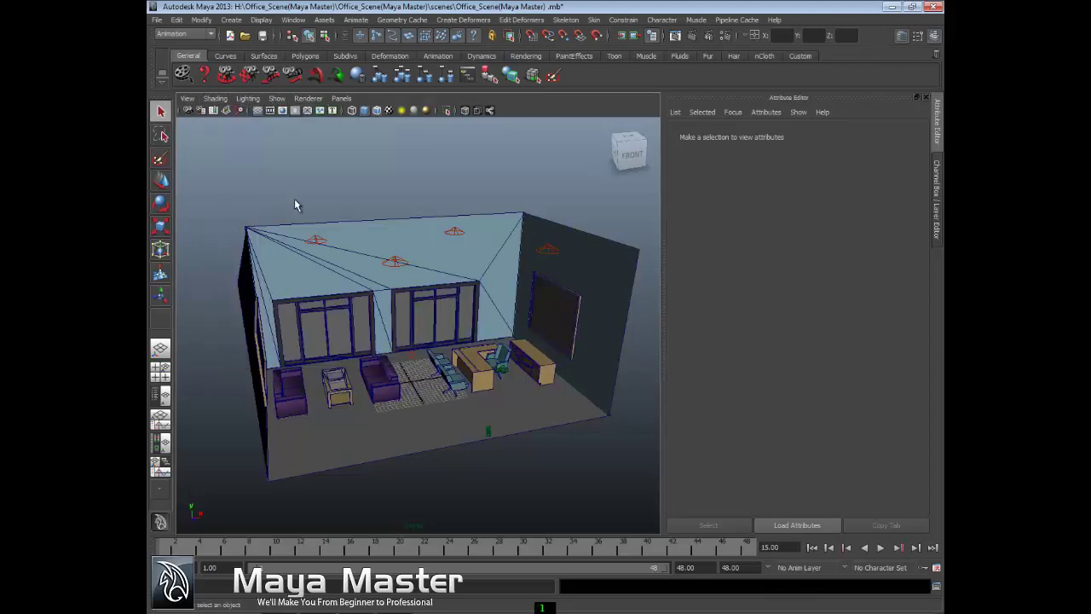
pyautogui.moveTo(346, 195)
pyautogui.keyDown('alt'); pyautogui.mouseDown()
pyautogui.moveTo(404, 170)
pyautogui.moveTo(420, 130)
pyautogui.moveTo(577, 182)
pyautogui.moveTo(360, 161)
pyautogui.moveTo(285, 205)
pyautogui.moveTo(224, 182)
pyautogui.moveTo(190, 204)
pyautogui.moveTo(247, 285)
pyautogui.moveTo(297, 248)
pyautogui.moveTo(305, 200)
pyautogui.moveTo(333, 183)
pyautogui.moveTo(282, 180)
pyautogui.moveTo(280, 197)
pyautogui.moveTo(295, 191)
pyautogui.mouseUp(); pyautogui.keyUp('alt')
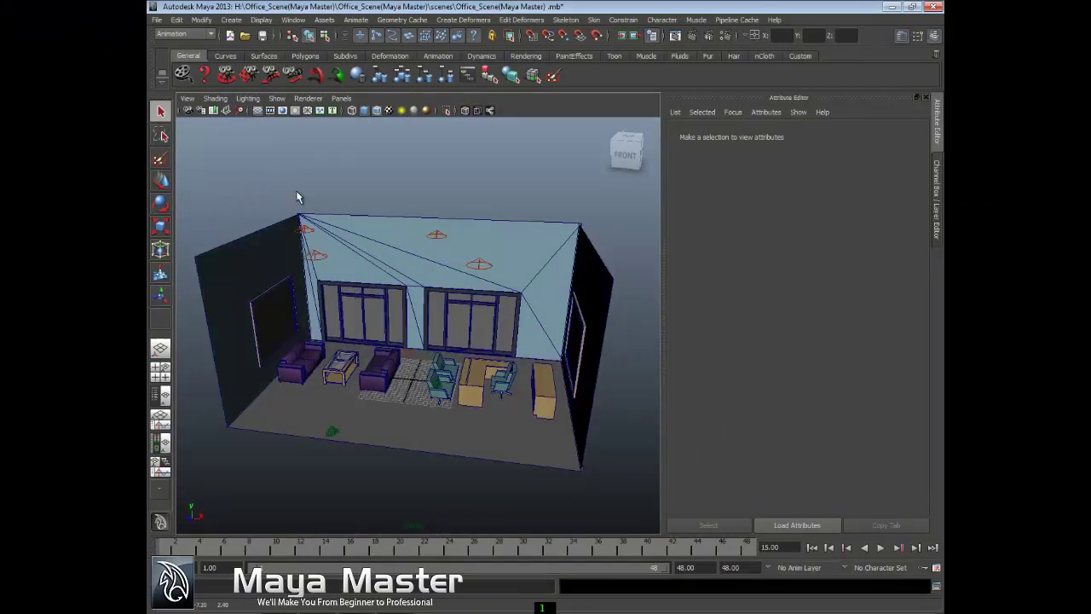
pyautogui.click(215, 99)
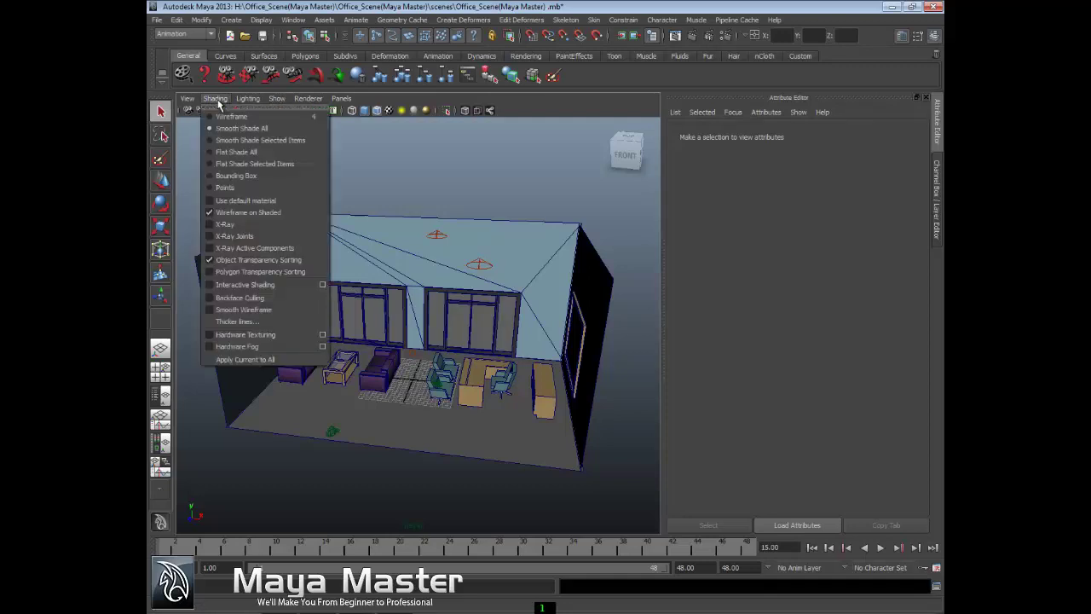
pyautogui.click(258, 213)
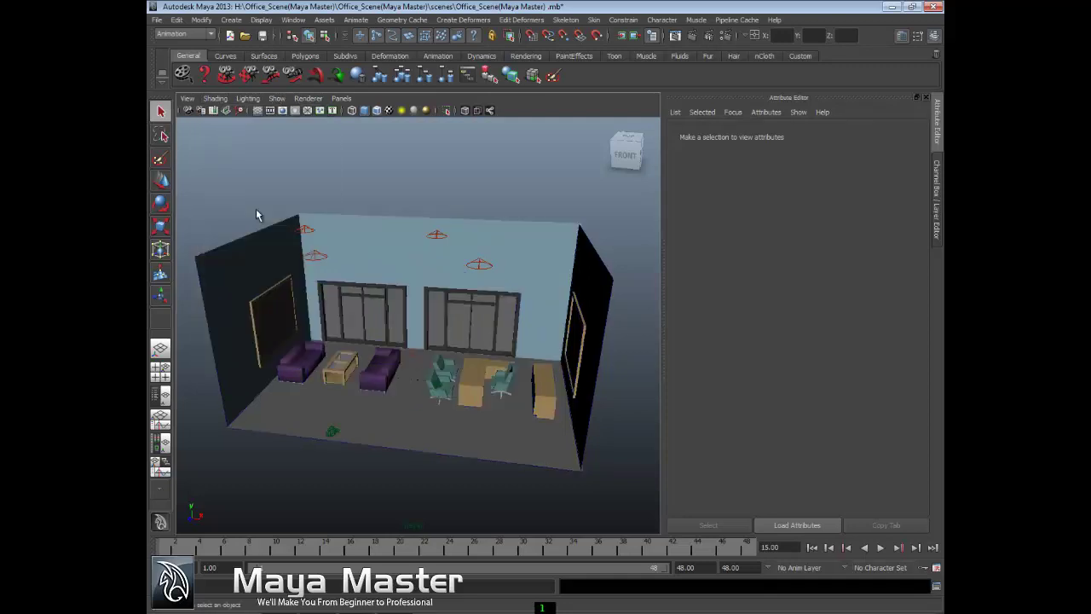
# - Inspect the room in semi-transparent X-Ray mode from below, then turn X-Ray off
pyautogui.click(211, 99)
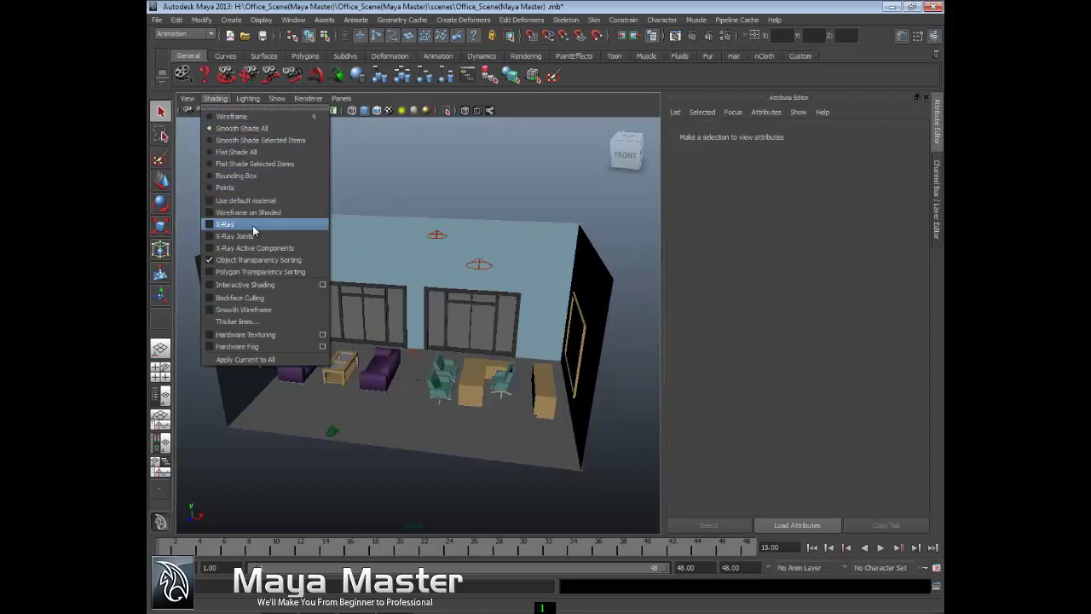
pyautogui.click(228, 225)
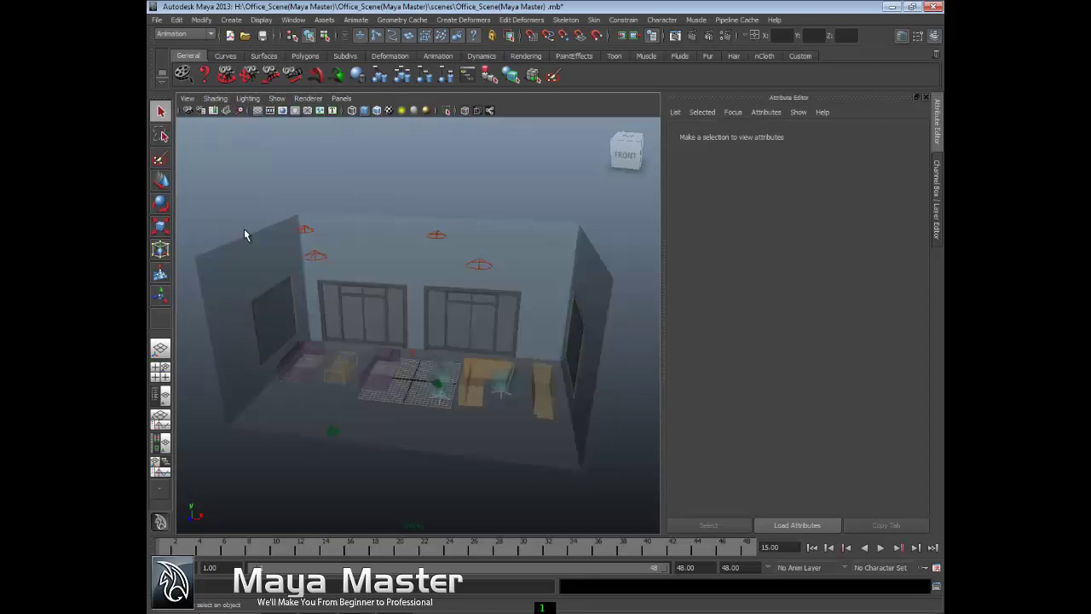
pyautogui.keyDown('alt'); pyautogui.moveTo(245, 229); pyautogui.dragTo(373, 366); pyautogui.keyUp('alt')
pyautogui.click(352, 367)
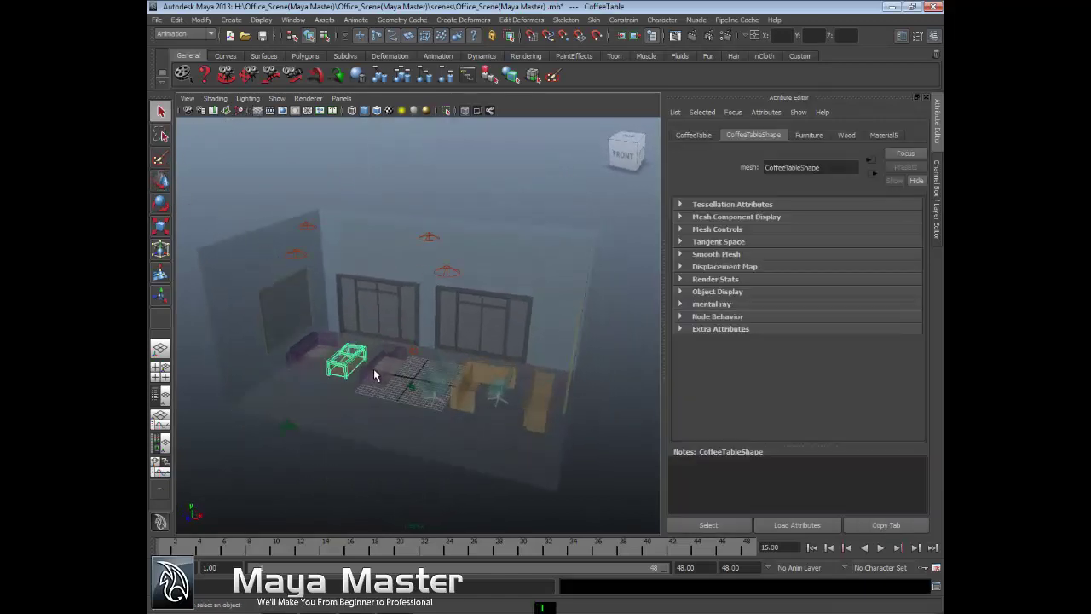
pyautogui.click(373, 369)
pyautogui.click(383, 194)
pyautogui.moveTo(362, 290)
pyautogui.keyDown('alt'); pyautogui.mouseDown()
pyautogui.moveTo(438, 268)
pyautogui.moveTo(546, 278)
pyautogui.moveTo(553, 207)
pyautogui.moveTo(468, 275)
pyautogui.moveTo(426, 165)
pyautogui.moveTo(480, 255)
pyautogui.moveTo(390, 263)
pyautogui.mouseUp(); pyautogui.keyUp('alt')
pyautogui.click(217, 99)
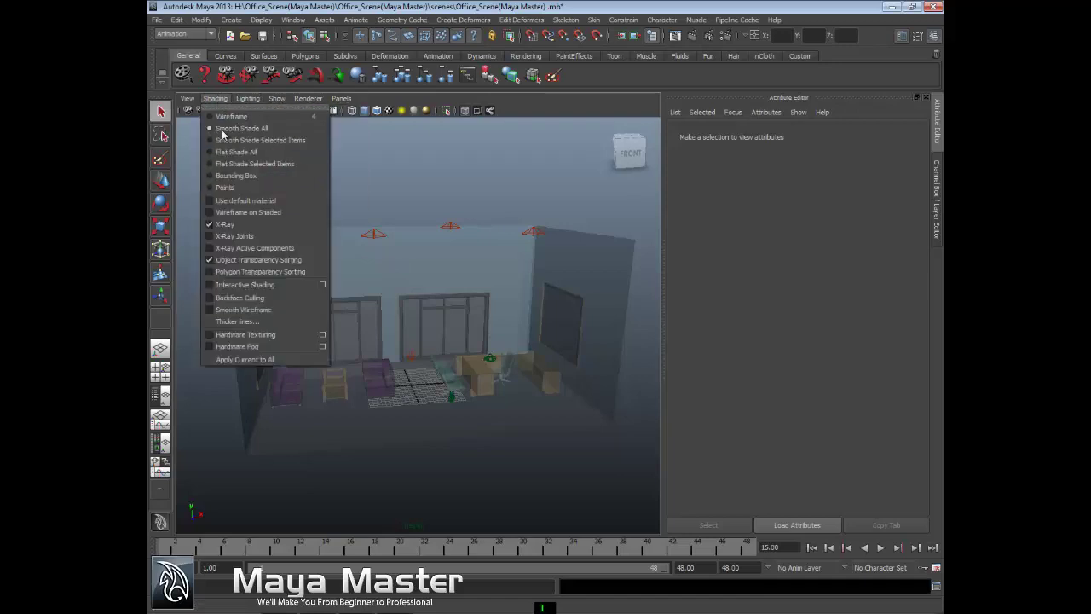
pyautogui.click(240, 224)
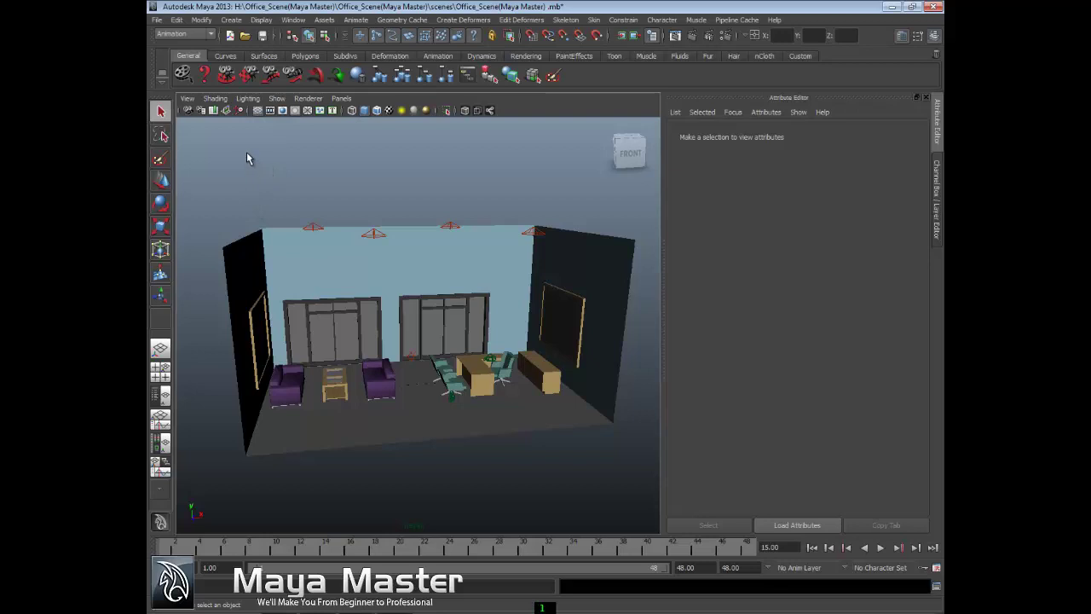
# - Enable Hardware Texturing and orbit to view the textured windows and left wall
pyautogui.click(214, 98)
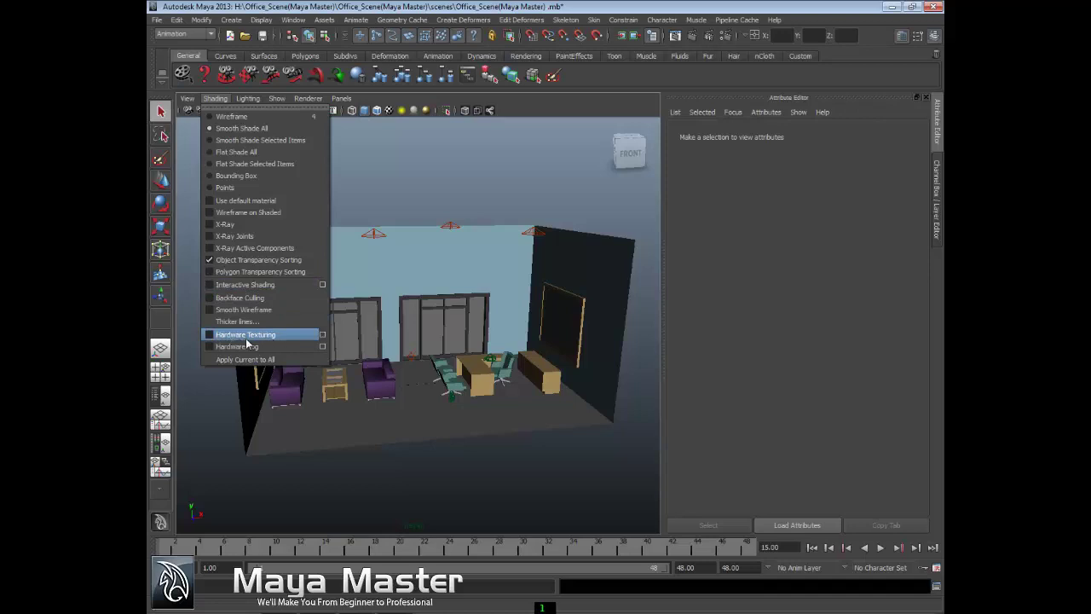
pyautogui.click(246, 337)
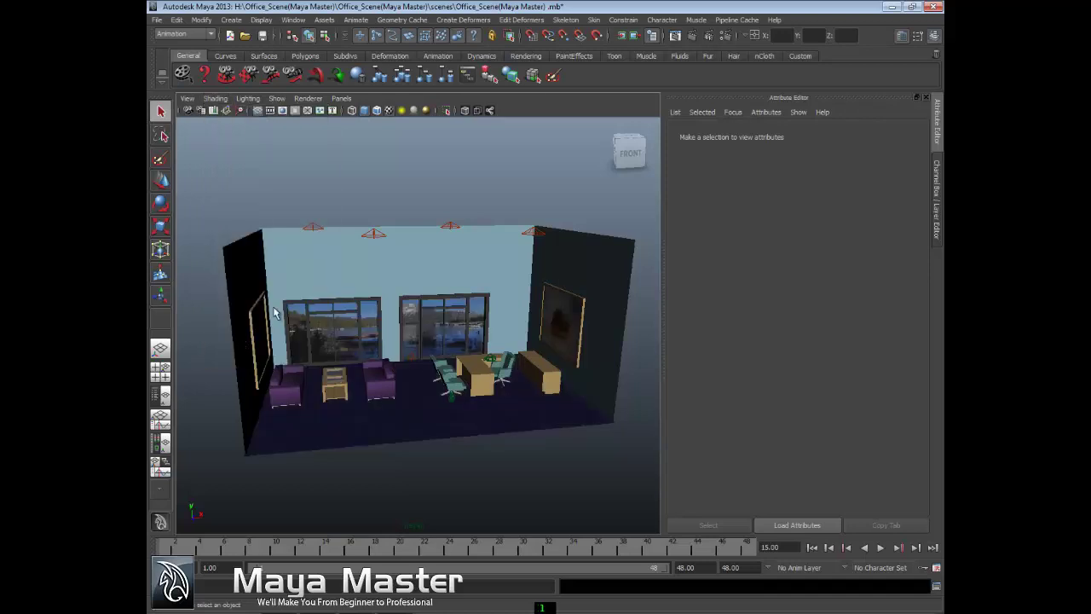
pyautogui.keyDown('alt'); pyautogui.moveTo(528, 381); pyautogui.dragTo(502, 408); pyautogui.keyUp('alt')
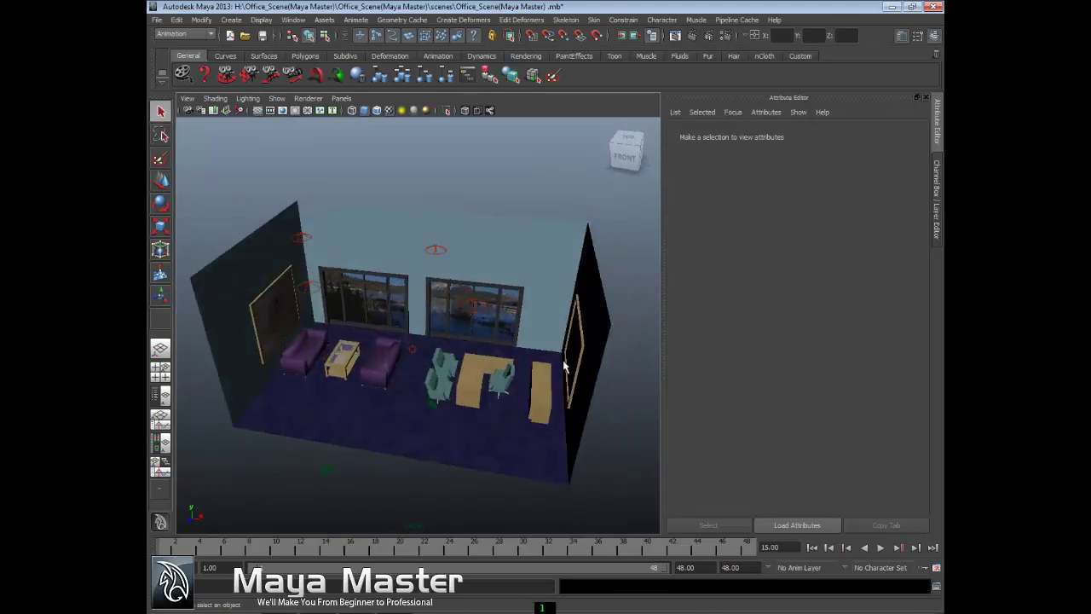
pyautogui.keyDown('alt'); pyautogui.moveTo(496, 351); pyautogui.dragTo(444, 336); pyautogui.keyUp('alt')
pyautogui.scroll(2, 434, 359)
pyautogui.scroll(-2, 435, 362)
pyautogui.scroll(-3, 444, 336)
pyautogui.press('4')
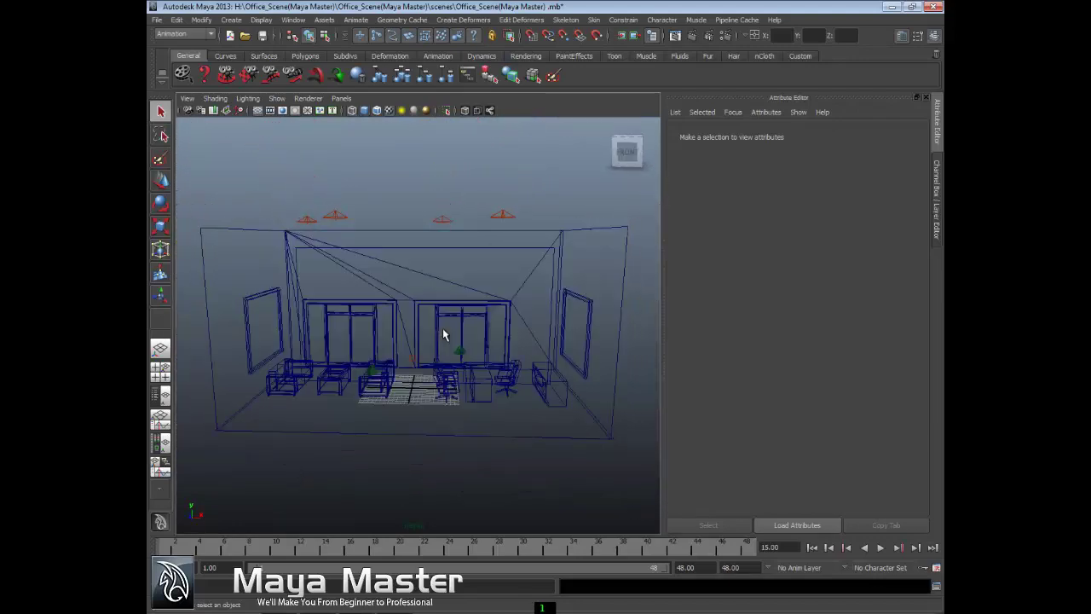
pyautogui.press('6')
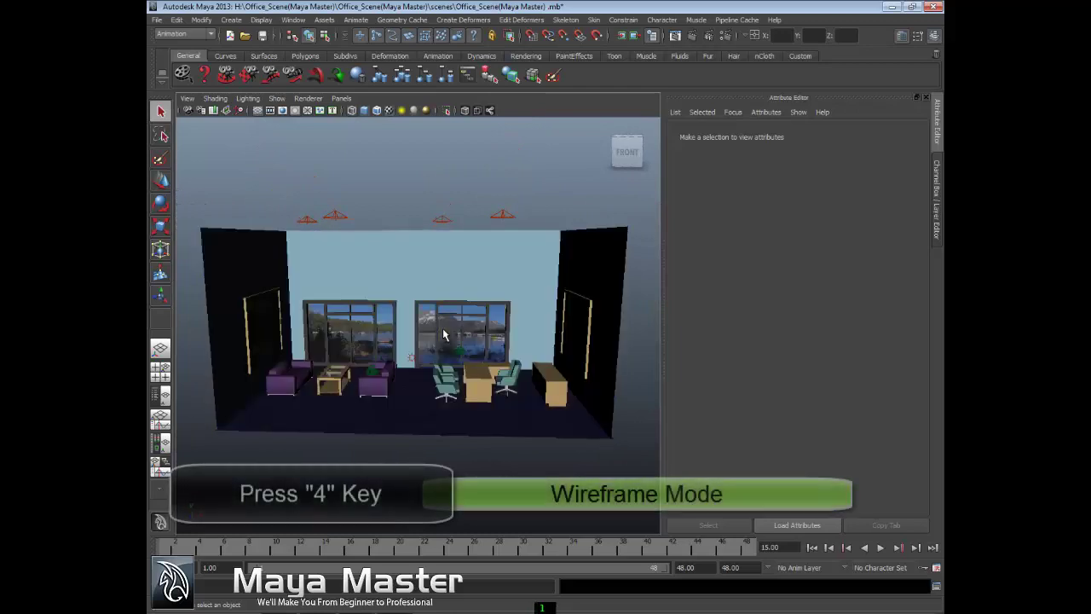
pyautogui.press('4')
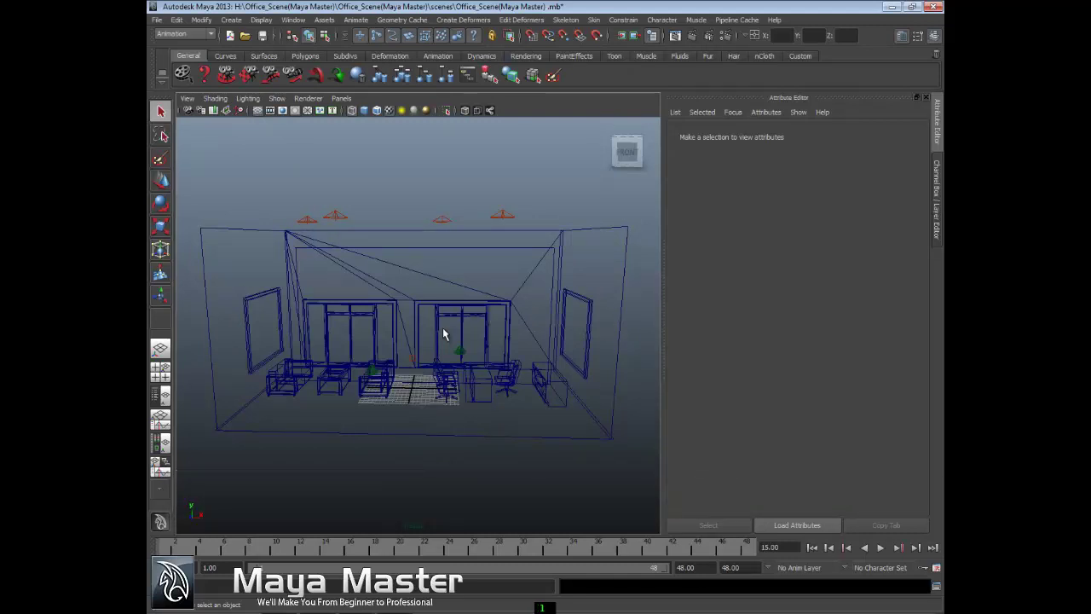
pyautogui.press('5')
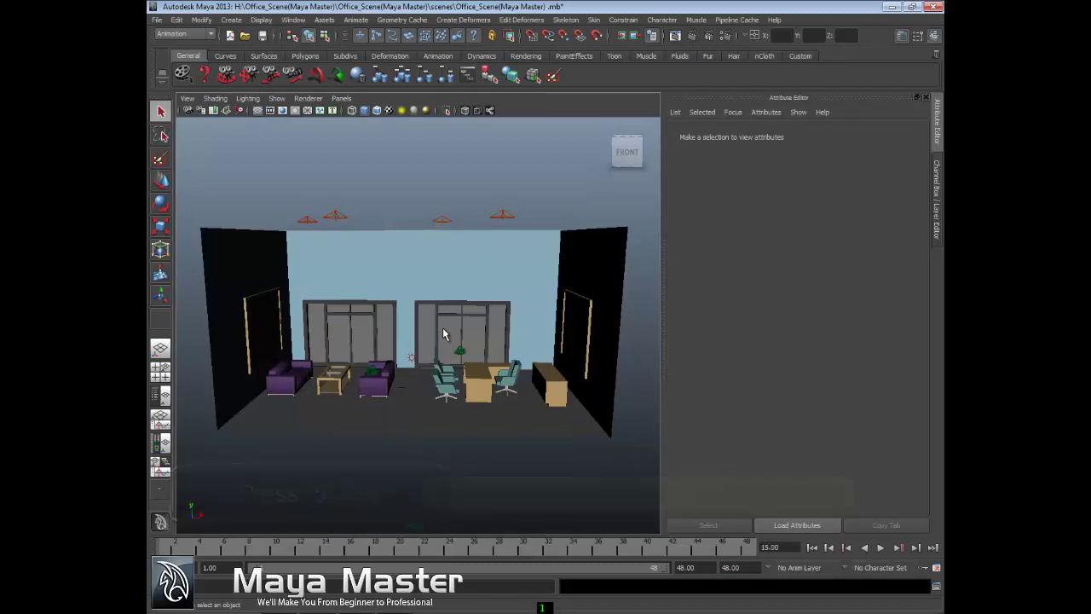
pyautogui.press('6')
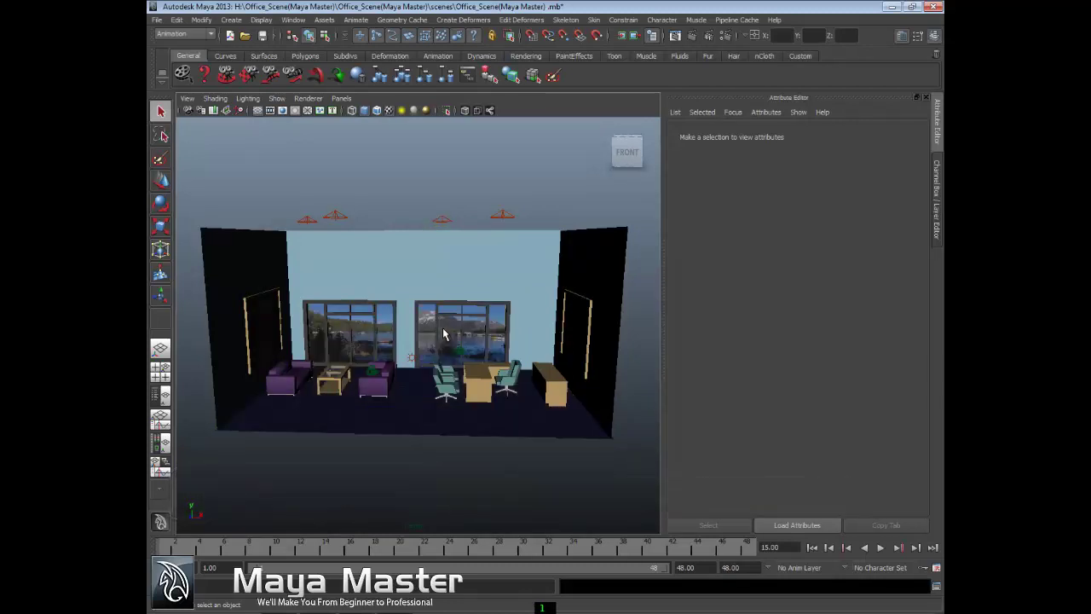
pyautogui.press('4')
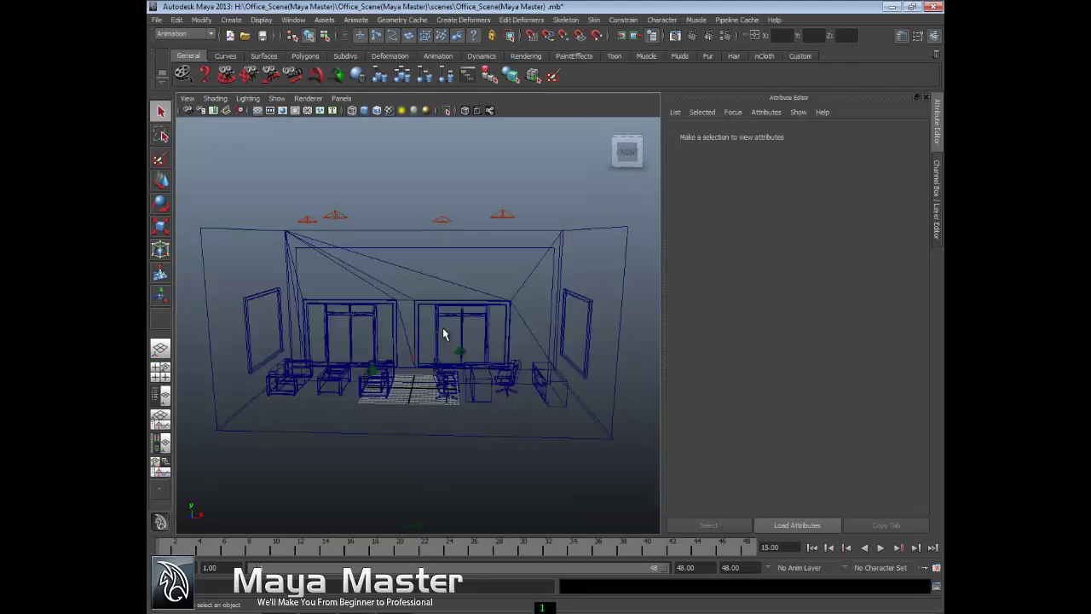
pyautogui.press('5')
pyautogui.press('6')
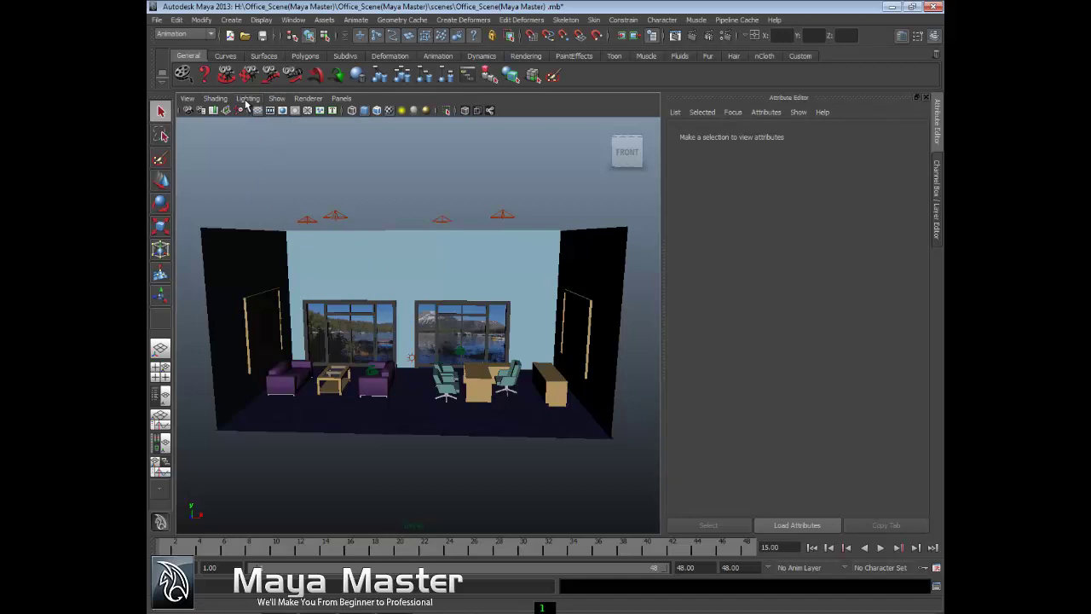
# - Switch viewport lighting to Use All Lights and orbit to an angled top view
pyautogui.click(249, 100)
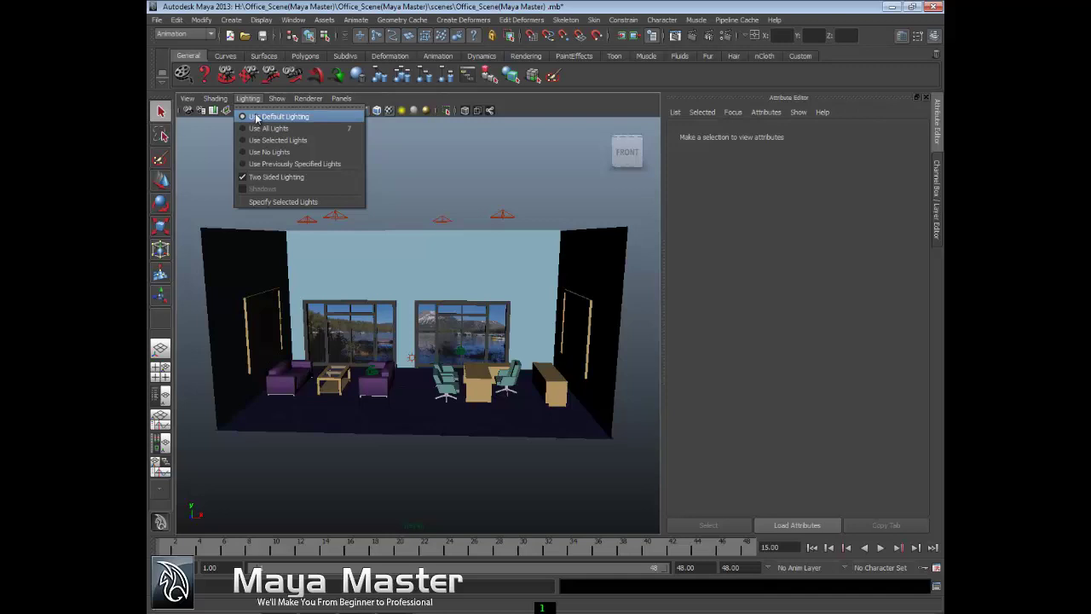
pyautogui.click(261, 127)
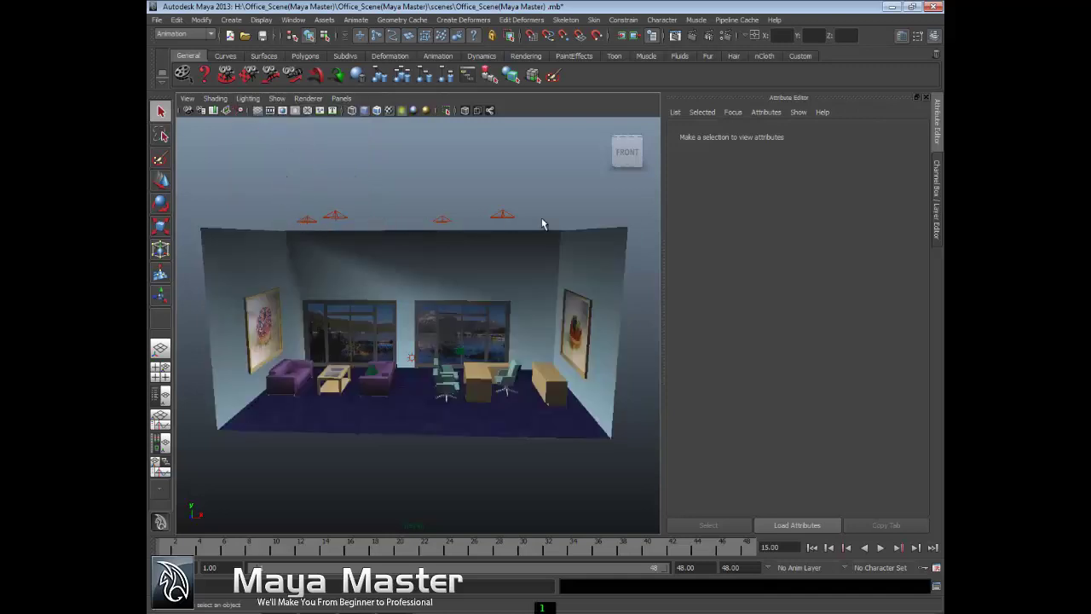
pyautogui.moveTo(568, 256)
pyautogui.keyDown('alt'); pyautogui.mouseDown()
pyautogui.moveTo(597, 284)
pyautogui.moveTo(566, 275)
pyautogui.moveTo(575, 278)
pyautogui.moveTo(565, 265)
pyautogui.mouseUp(); pyautogui.keyUp('alt')
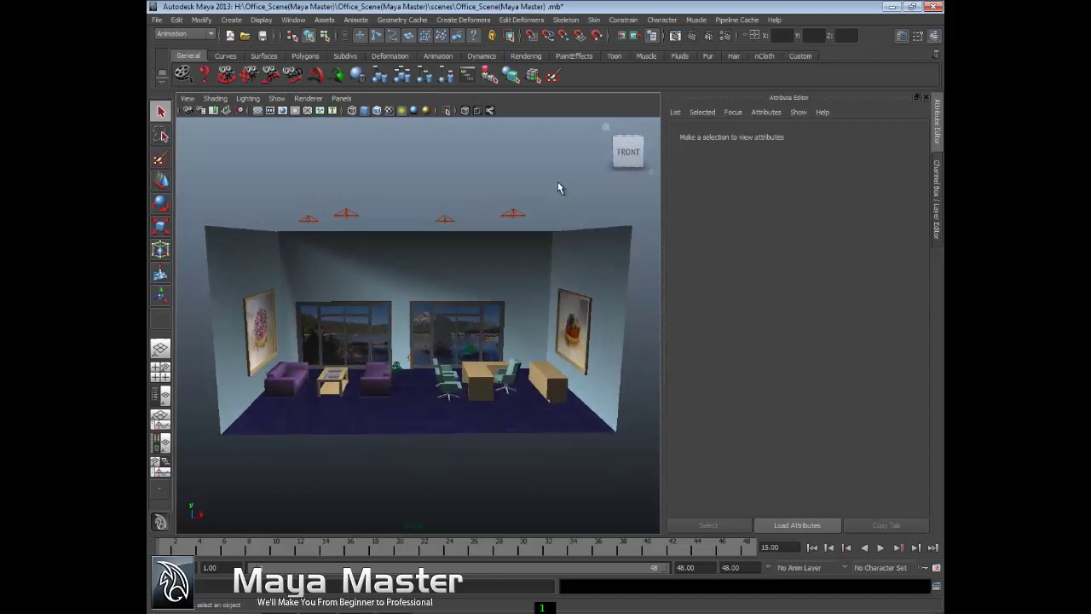
# - Select the left ceiling light and ambient light, then clear the selection
pyautogui.click(278, 221)
pyautogui.click(281, 226)
pyautogui.click(412, 362)
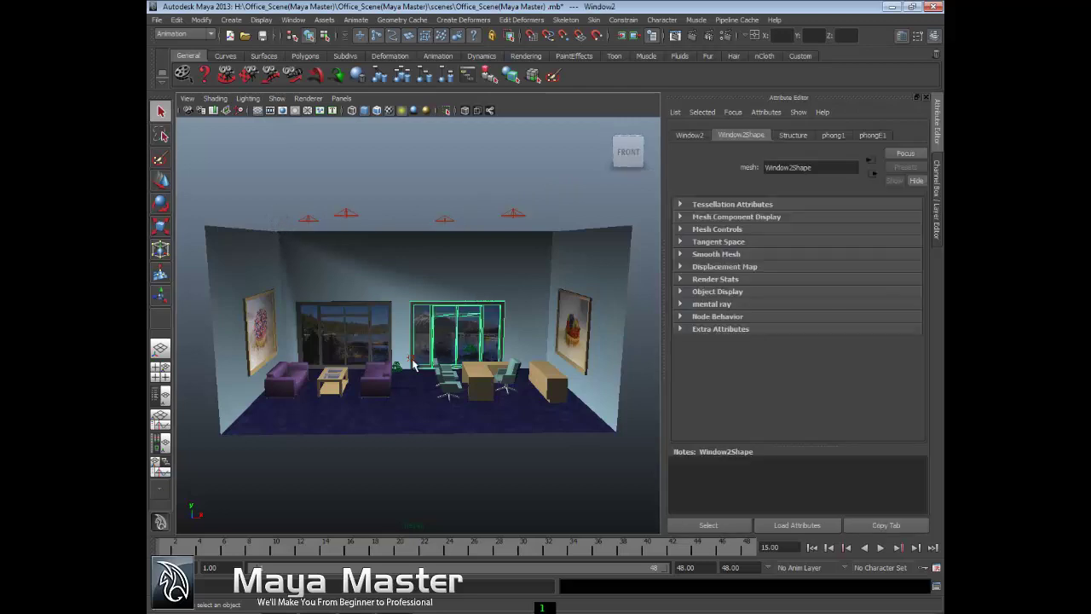
pyautogui.click(403, 177)
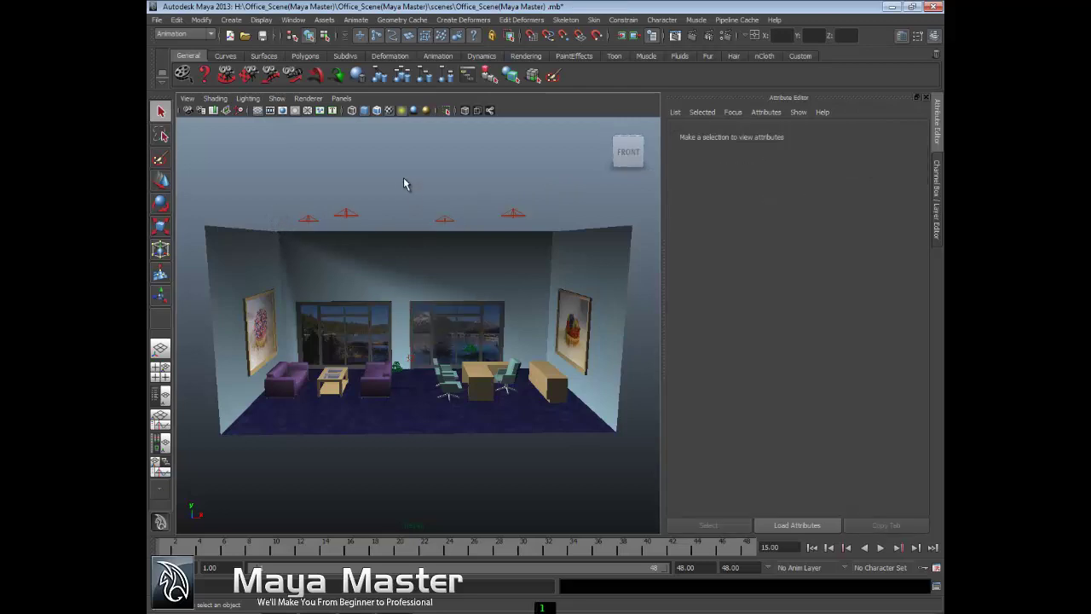
pyautogui.keyDown('alt'); pyautogui.moveTo(401, 231); pyautogui.dragTo(392, 190); pyautogui.keyUp('alt')
# - Enable viewport Shadows and orbit around the shadowed office back toward the front
pyautogui.click(247, 99)
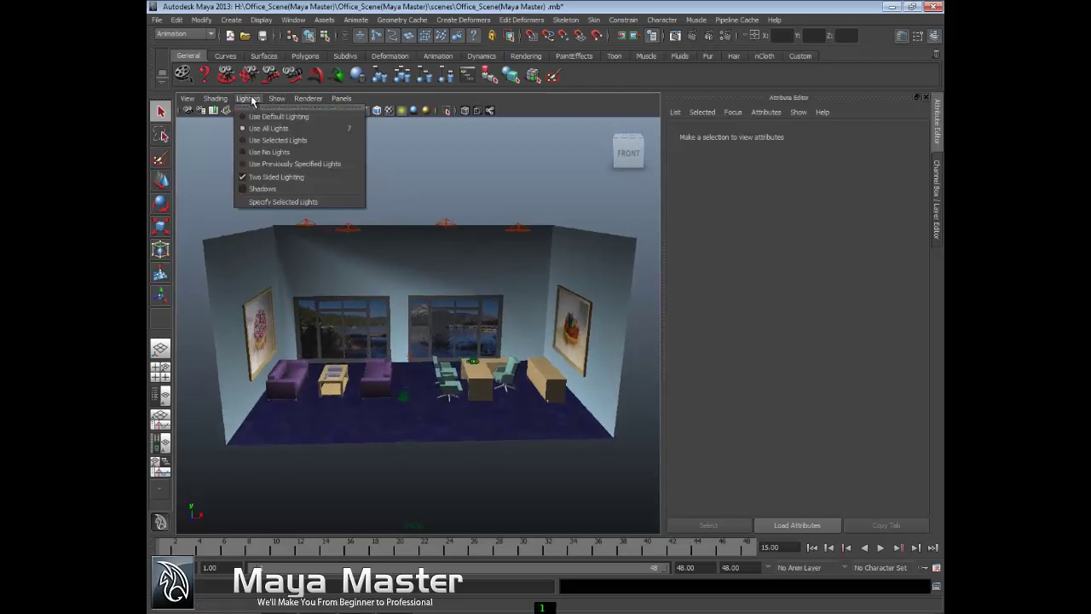
pyautogui.click(263, 189)
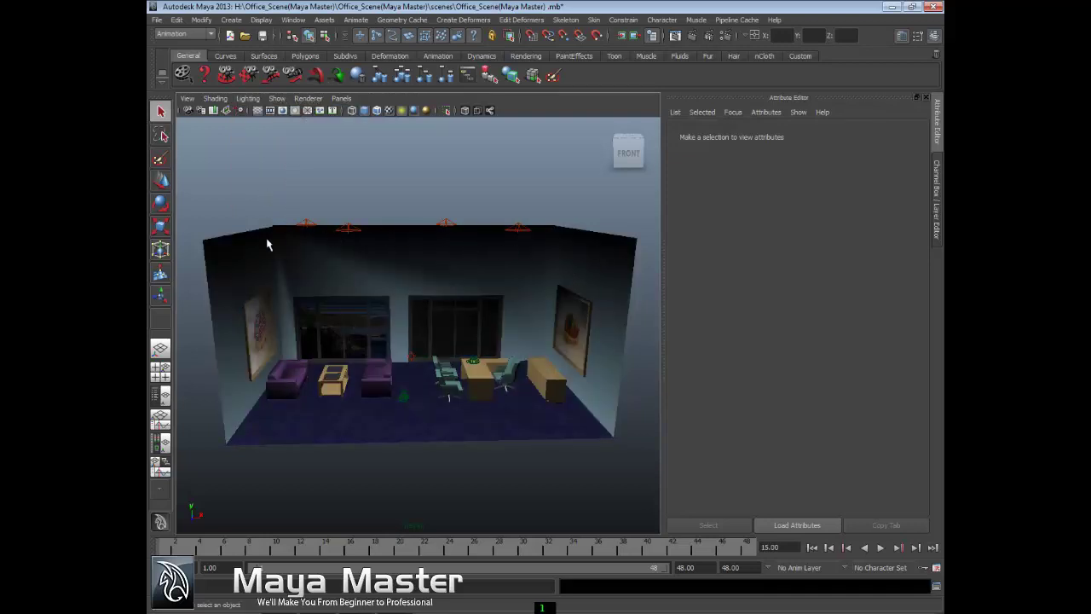
pyautogui.keyDown('alt'); pyautogui.moveTo(289, 253); pyautogui.dragTo(360, 241); pyautogui.keyUp('alt')
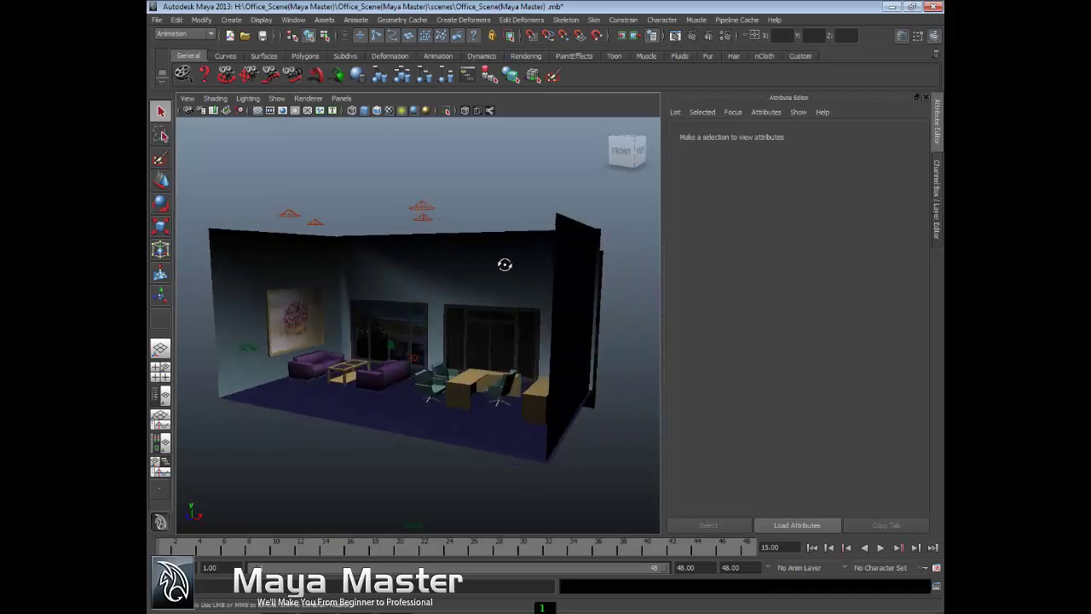
pyautogui.moveTo(516, 263)
pyautogui.keyDown('alt'); pyautogui.mouseDown()
pyautogui.moveTo(535, 268)
pyautogui.moveTo(506, 270)
pyautogui.moveTo(511, 278)
pyautogui.mouseUp(); pyautogui.keyUp('alt')
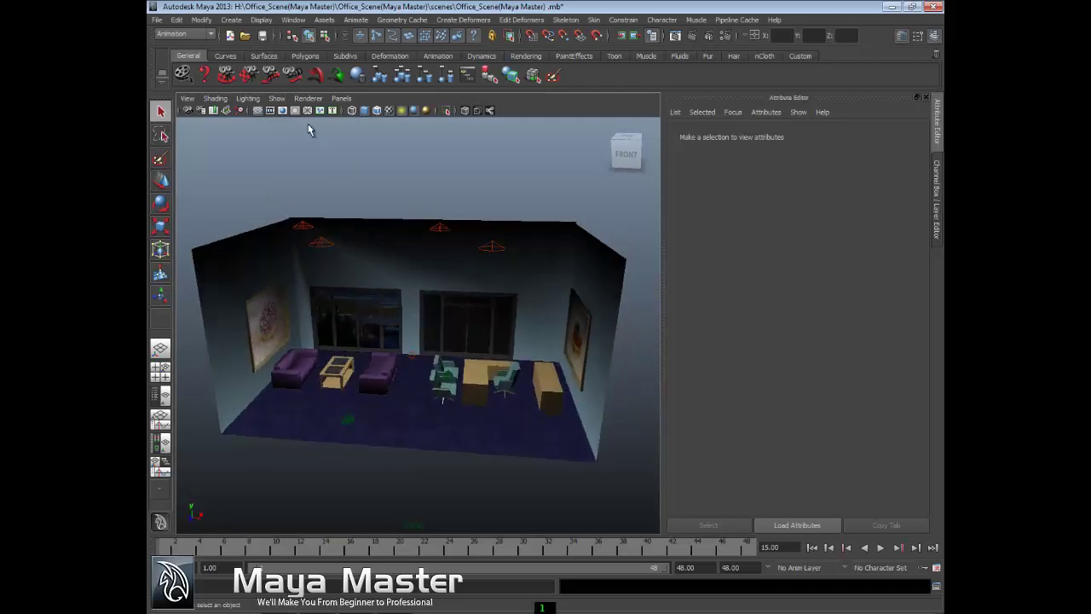
pyautogui.click(277, 99)
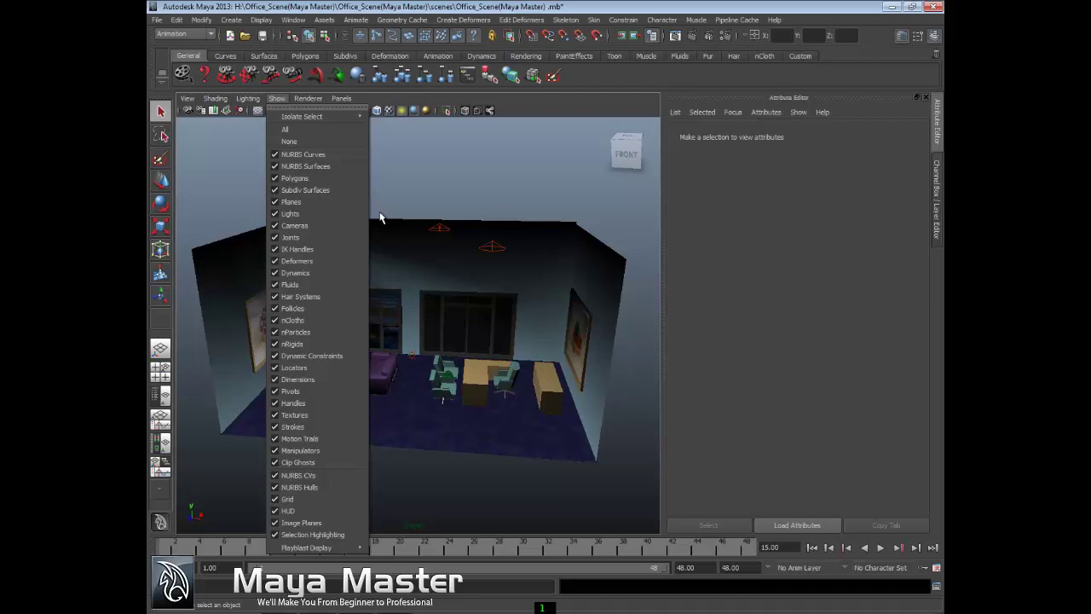
pyautogui.click(304, 214)
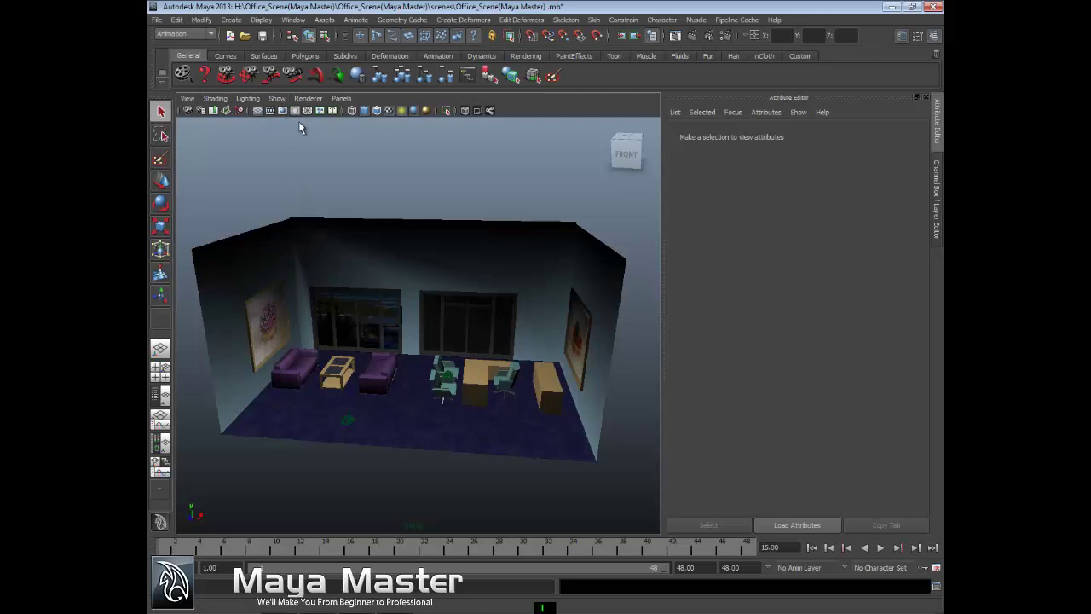
pyautogui.click(277, 98)
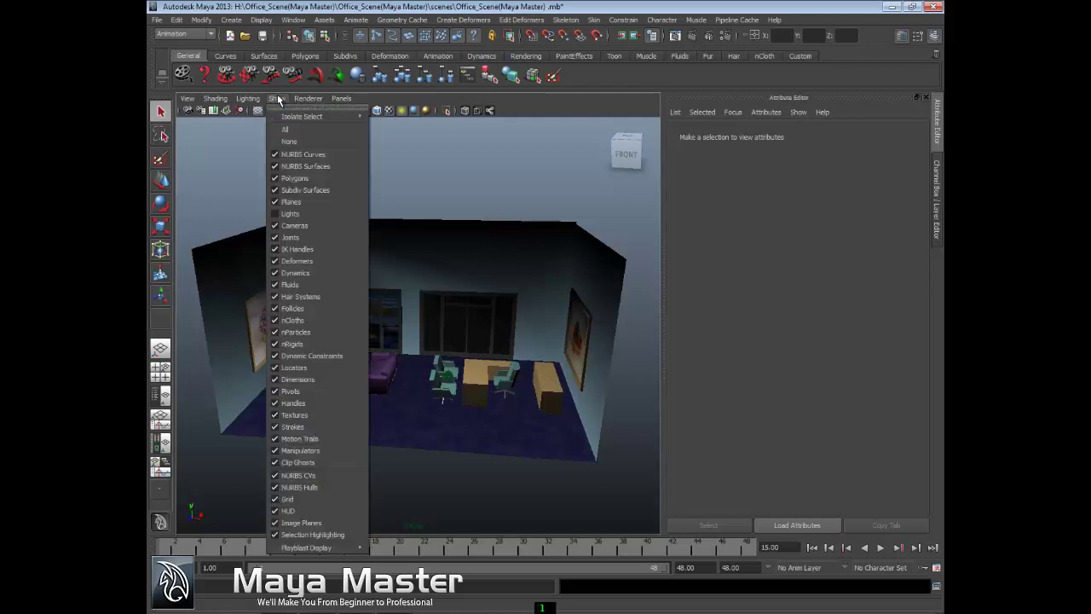
pyautogui.click(302, 214)
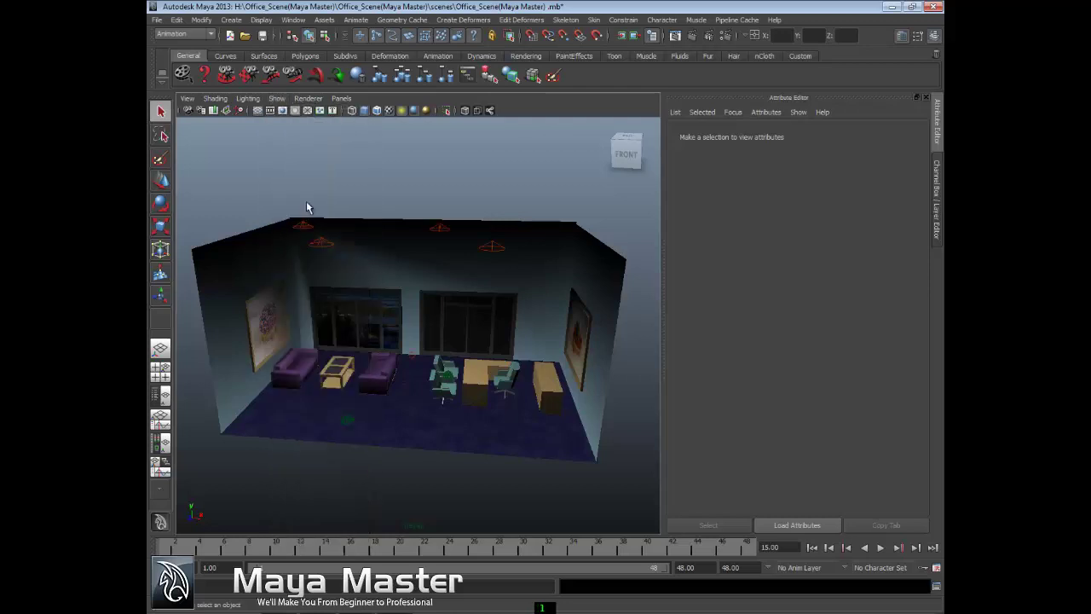
# - Switch the viewport to High Quality Rendering and look at the office from above
pyautogui.click(303, 99)
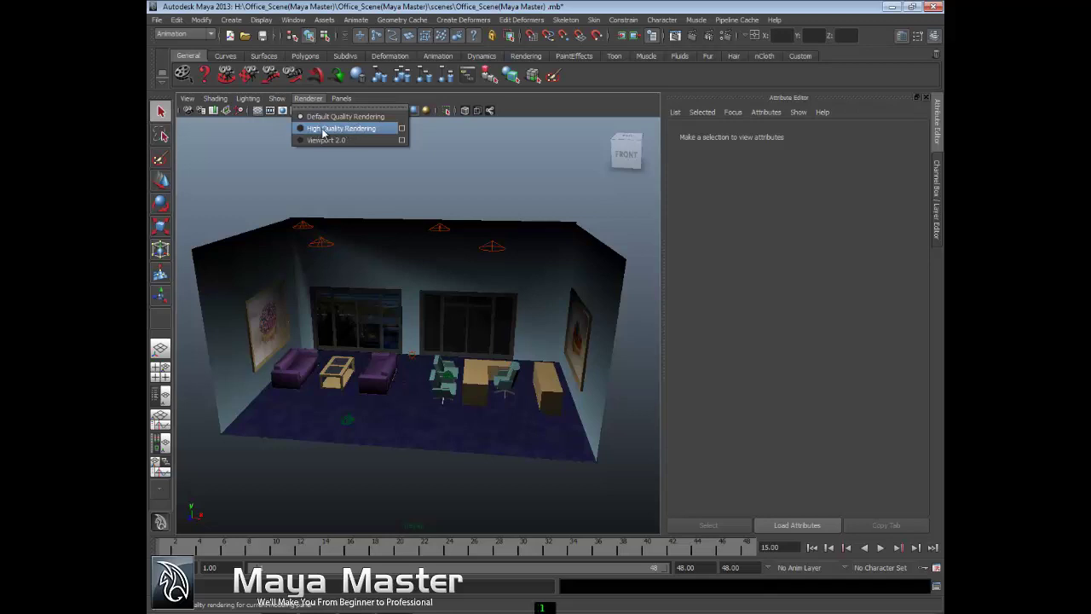
pyautogui.click(323, 129)
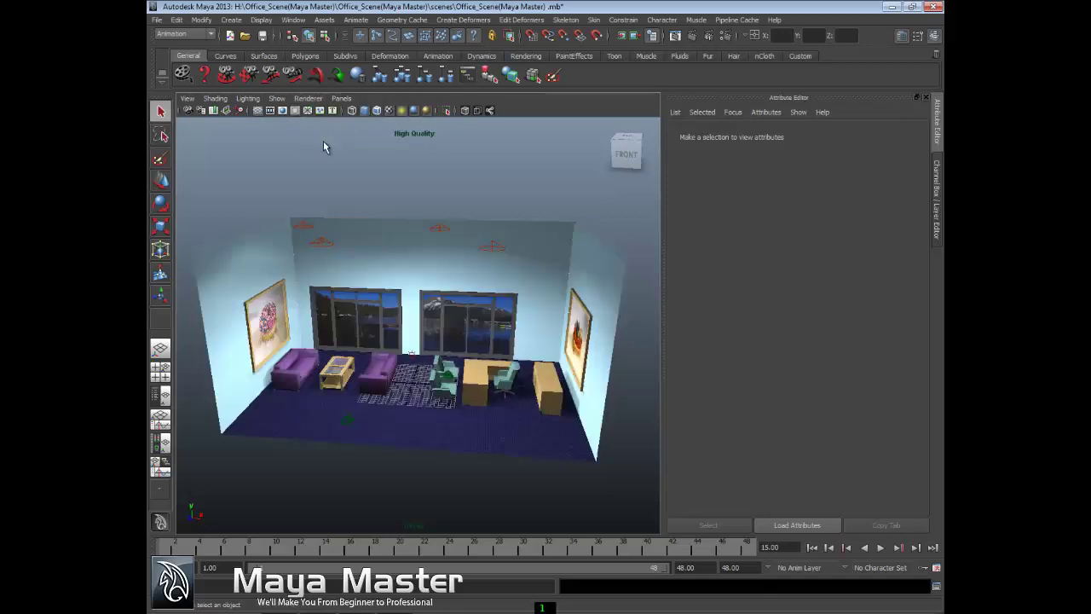
pyautogui.keyDown('alt'); pyautogui.moveTo(407, 238); pyautogui.dragTo(407, 270); pyautogui.keyUp('alt')
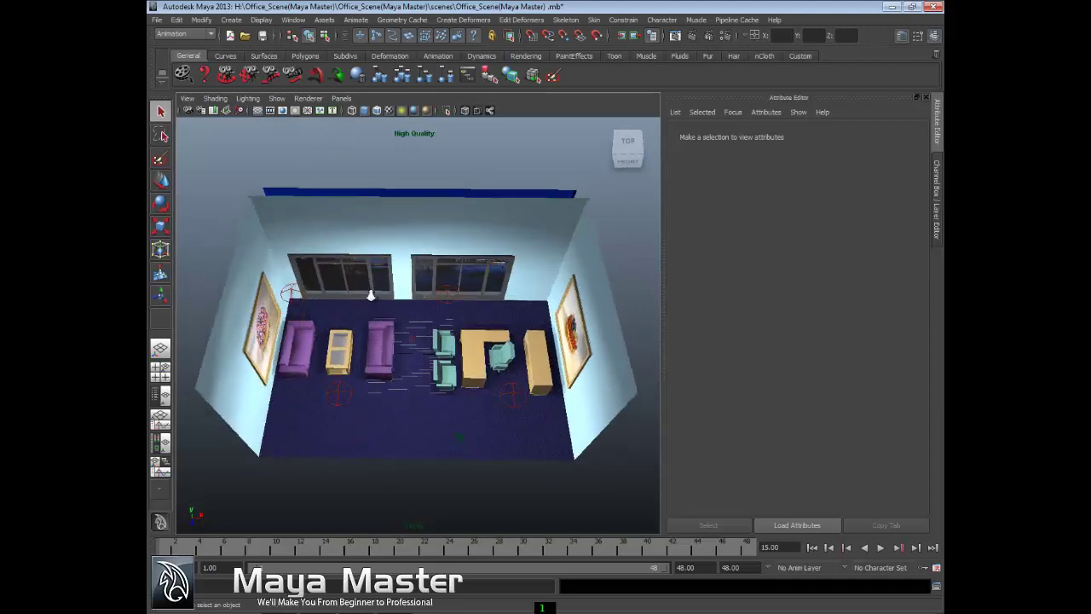
pyautogui.scroll(-3, 366, 280)
pyautogui.scroll(8, 378, 444)
# - Move close to the coffee table, windows, desk and painting wall in the rendered room
pyautogui.keyDown('alt'); pyautogui.moveTo(378, 444); pyautogui.dragTo(492, 314, button='middle'); pyautogui.keyUp('alt')
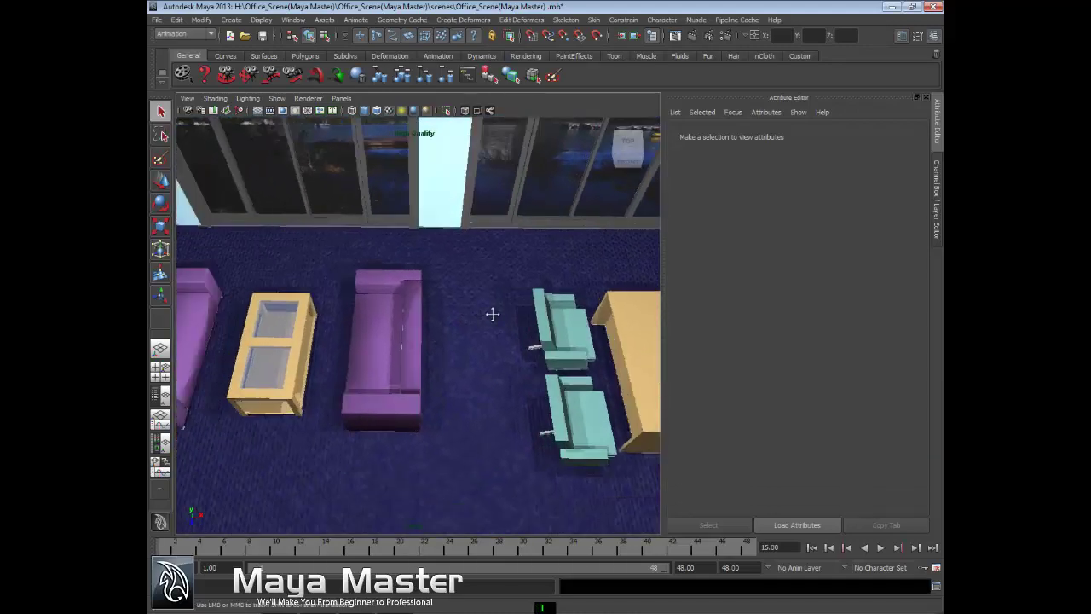
pyautogui.keyDown('alt'); pyautogui.moveTo(492, 314); pyautogui.dragTo(304, 462); pyautogui.keyUp('alt')
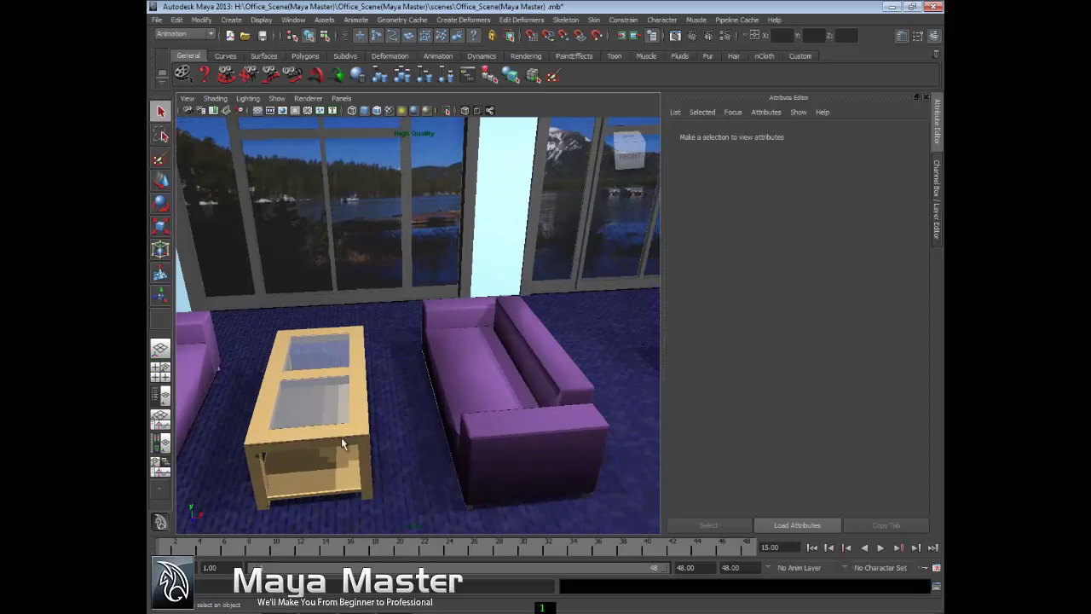
pyautogui.keyDown('alt'); pyautogui.moveTo(477, 428); pyautogui.dragTo(475, 241, button='right'); pyautogui.keyUp('alt')
pyautogui.moveTo(475, 240)
pyautogui.keyDown('alt'); pyautogui.mouseDown()
pyautogui.moveTo(324, 275)
pyautogui.moveTo(676, 195)
pyautogui.moveTo(463, 247)
pyautogui.moveTo(588, 239)
pyautogui.moveTo(237, 264)
pyautogui.moveTo(370, 283)
pyautogui.moveTo(409, 166)
pyautogui.moveTo(429, 248)
pyautogui.moveTo(414, 227)
pyautogui.moveTo(419, 244)
pyautogui.moveTo(473, 262)
pyautogui.mouseUp(); pyautogui.keyUp('alt')
pyautogui.moveTo(473, 262)
pyautogui.keyDown('alt'); pyautogui.mouseDown(button='middle')
pyautogui.moveTo(478, 293)
pyautogui.moveTo(447, 293)
pyautogui.mouseUp(button='middle'); pyautogui.keyUp('alt')
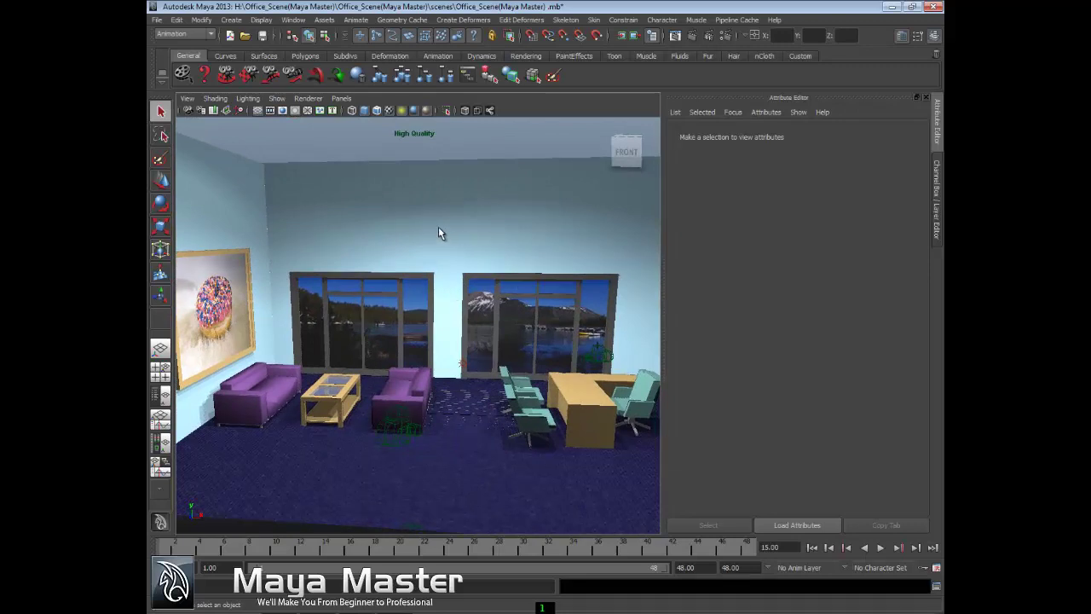
# - Switch the renderer to Viewport 2.0 and orbit toward the right wall's painting
pyautogui.click(309, 98)
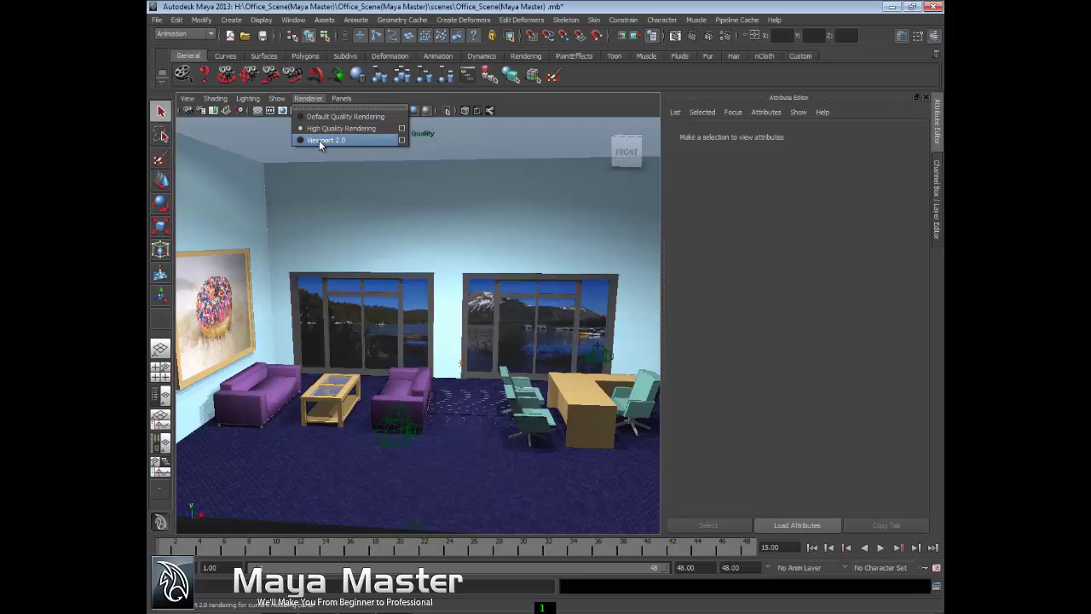
pyautogui.click(318, 139)
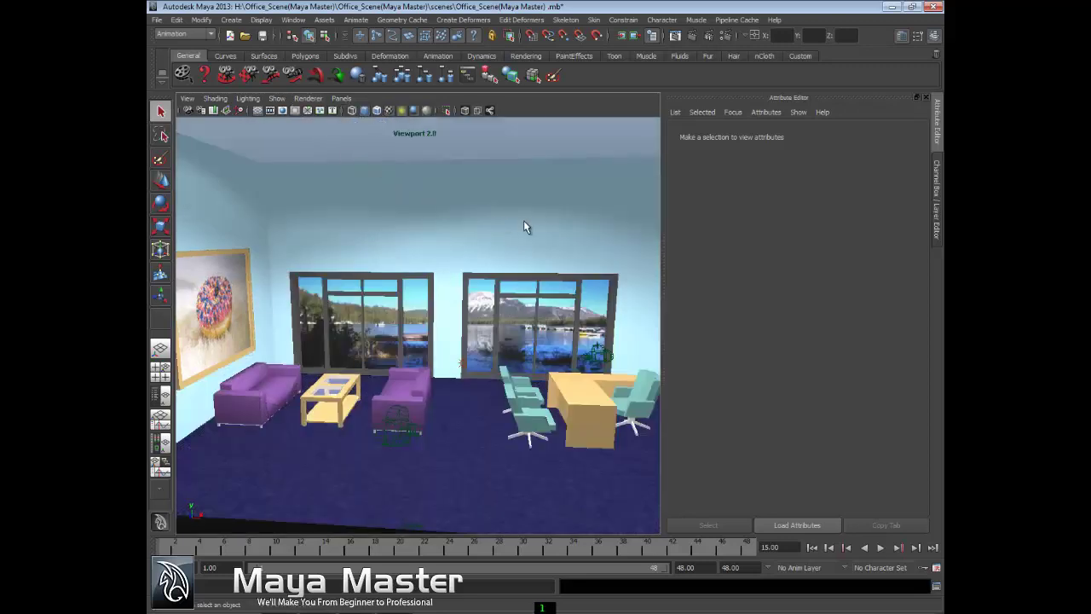
pyautogui.moveTo(514, 227)
pyautogui.keyDown('alt'); pyautogui.mouseDown()
pyautogui.moveTo(356, 226)
pyautogui.moveTo(337, 298)
pyautogui.moveTo(329, 253)
pyautogui.moveTo(501, 308)
pyautogui.moveTo(509, 292)
pyautogui.moveTo(497, 287)
pyautogui.moveTo(474, 295)
pyautogui.moveTo(477, 308)
pyautogui.moveTo(511, 312)
pyautogui.moveTo(538, 244)
pyautogui.mouseUp(); pyautogui.keyUp('alt')
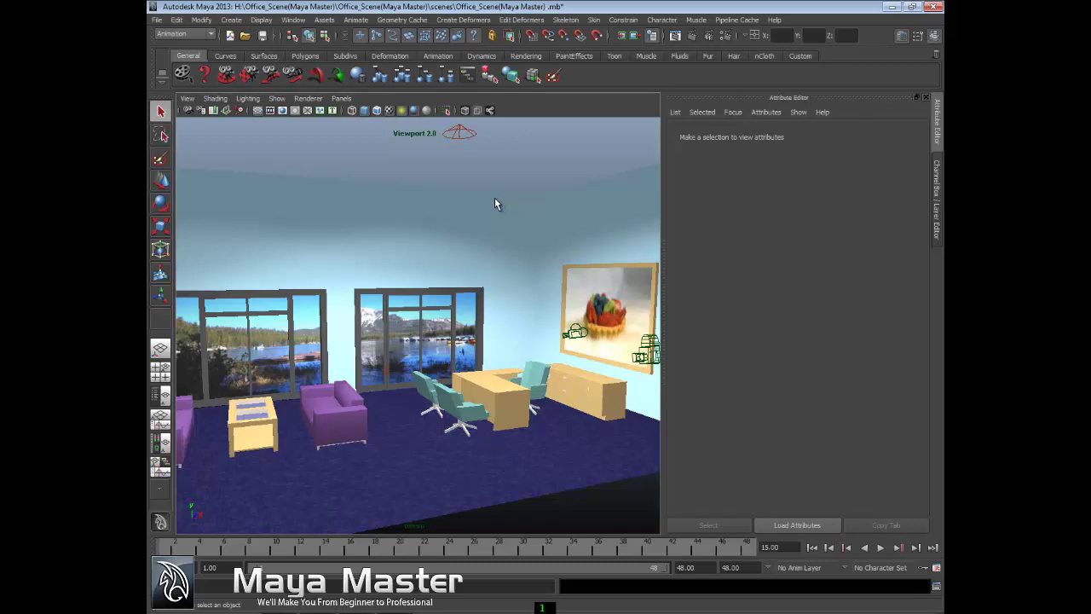
# - Restore High Quality Rendering and orbit to a frontal view of the office
pyautogui.click(307, 98)
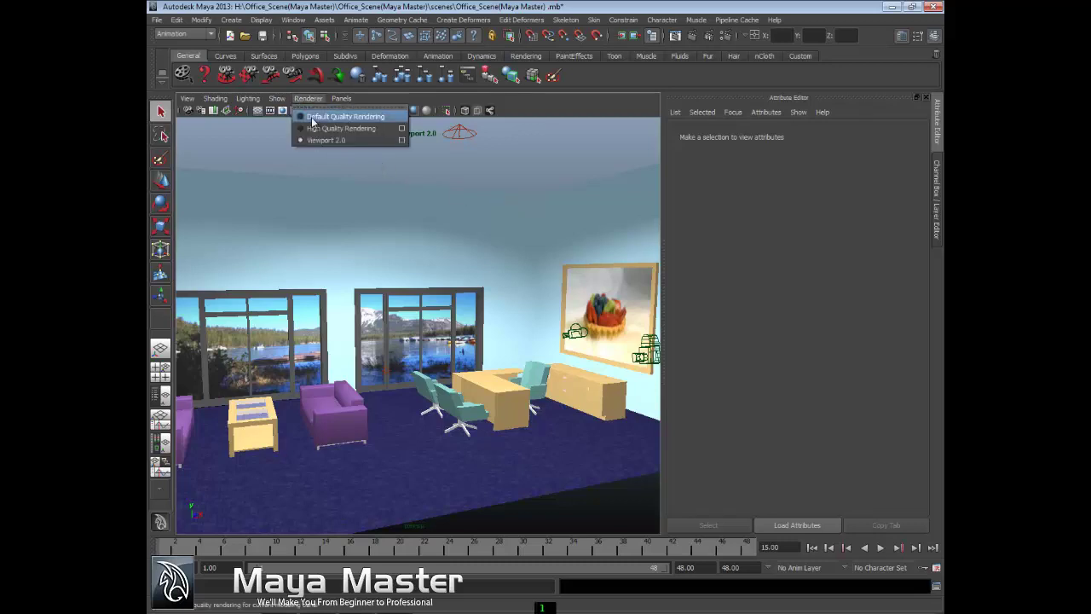
pyautogui.click(320, 128)
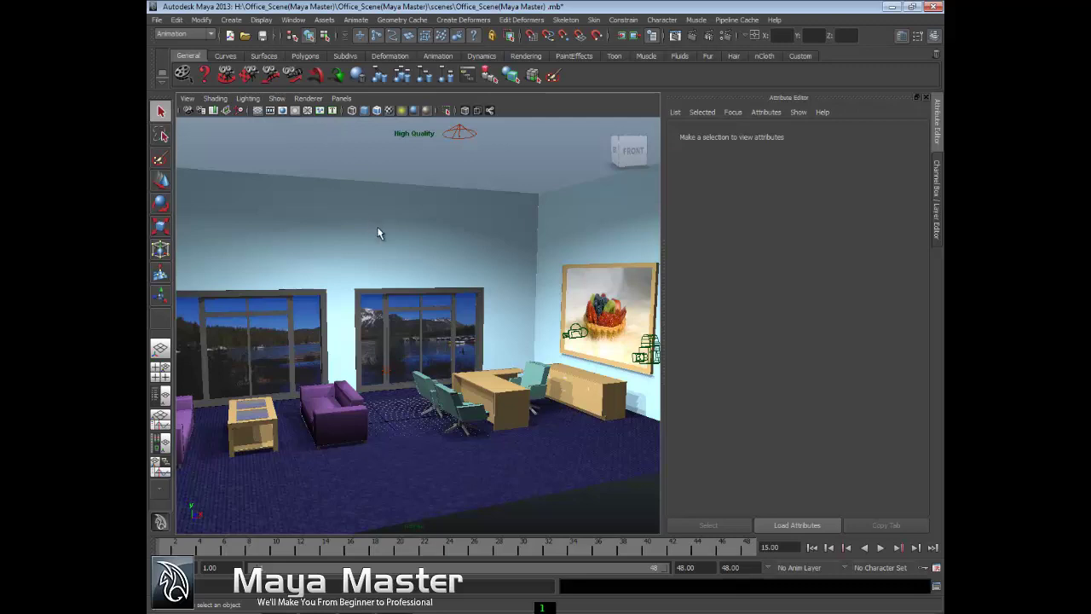
pyautogui.keyDown('alt'); pyautogui.moveTo(378, 231); pyautogui.dragTo(341, 234); pyautogui.keyUp('alt')
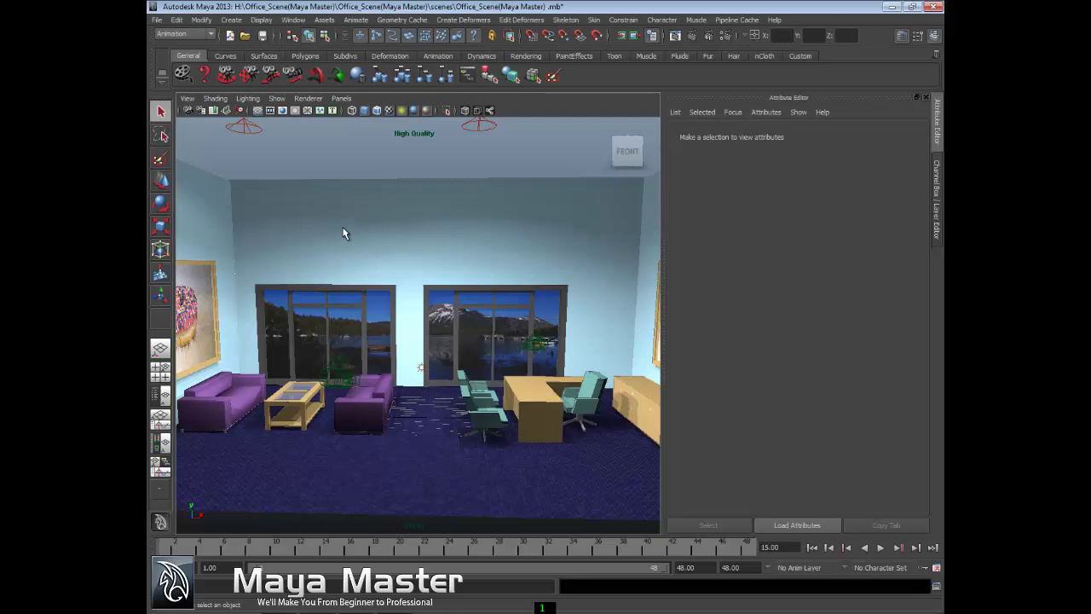
# - Toggle between wireframe (4), textured shading (6) and scene lighting (7) to compare displays
pyautogui.press('4')
pyautogui.press('7')
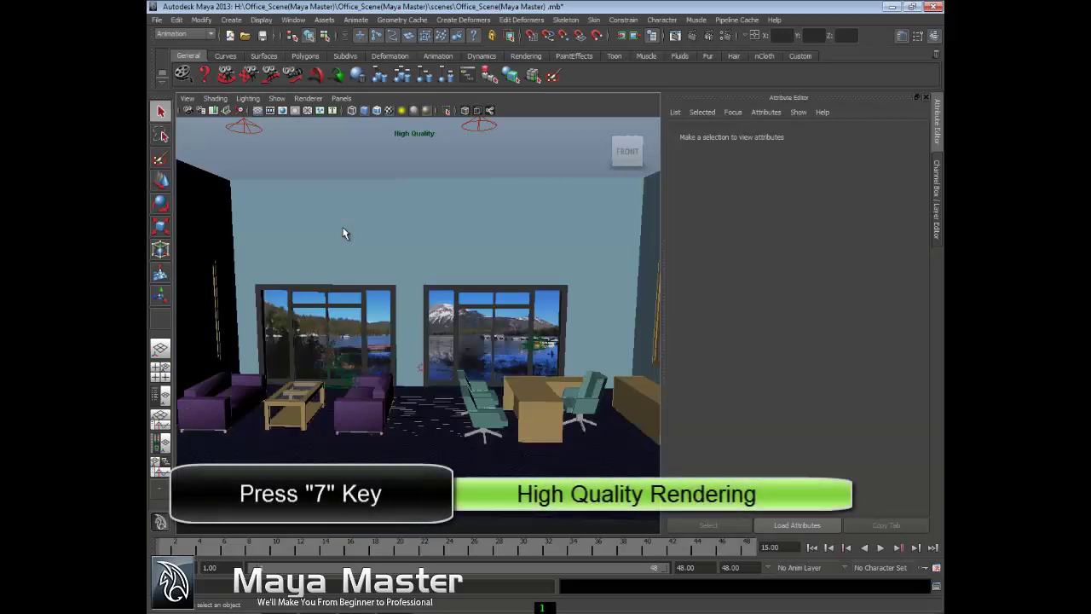
pyautogui.press('7')
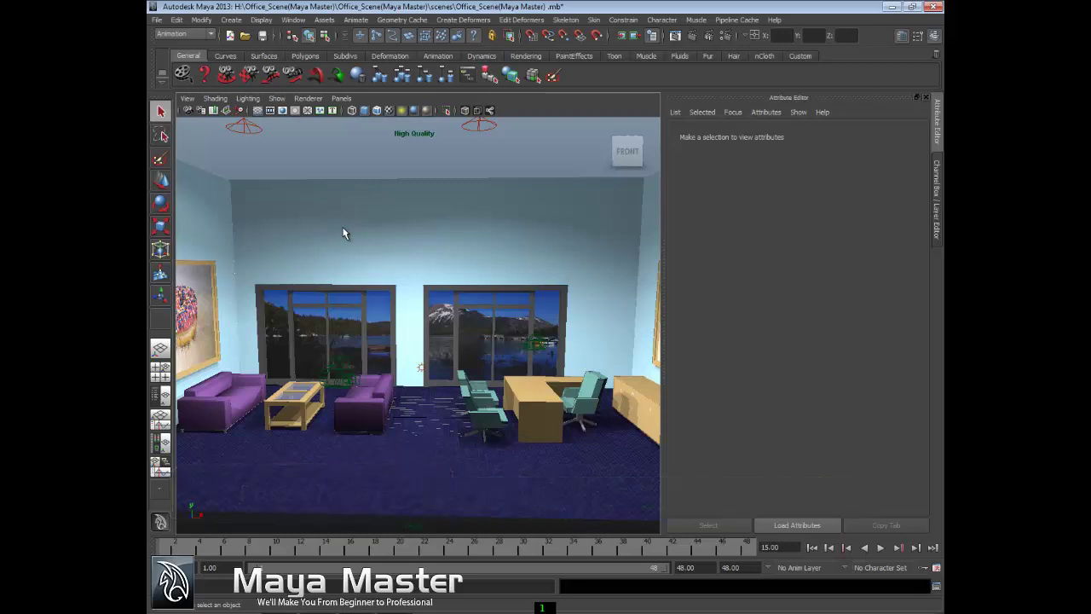
pyautogui.press('4')
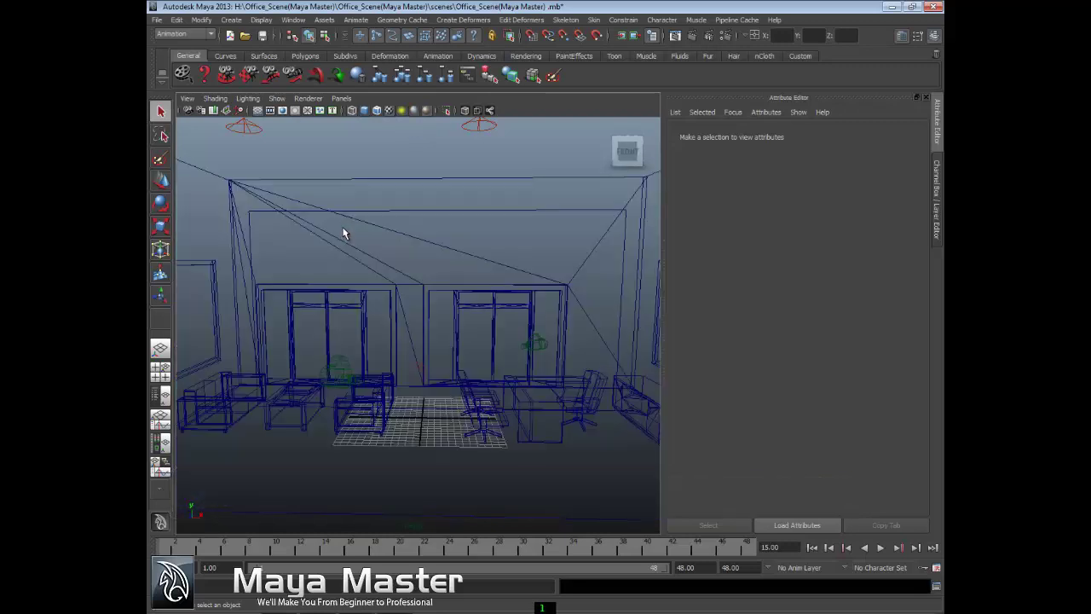
pyautogui.press('6')
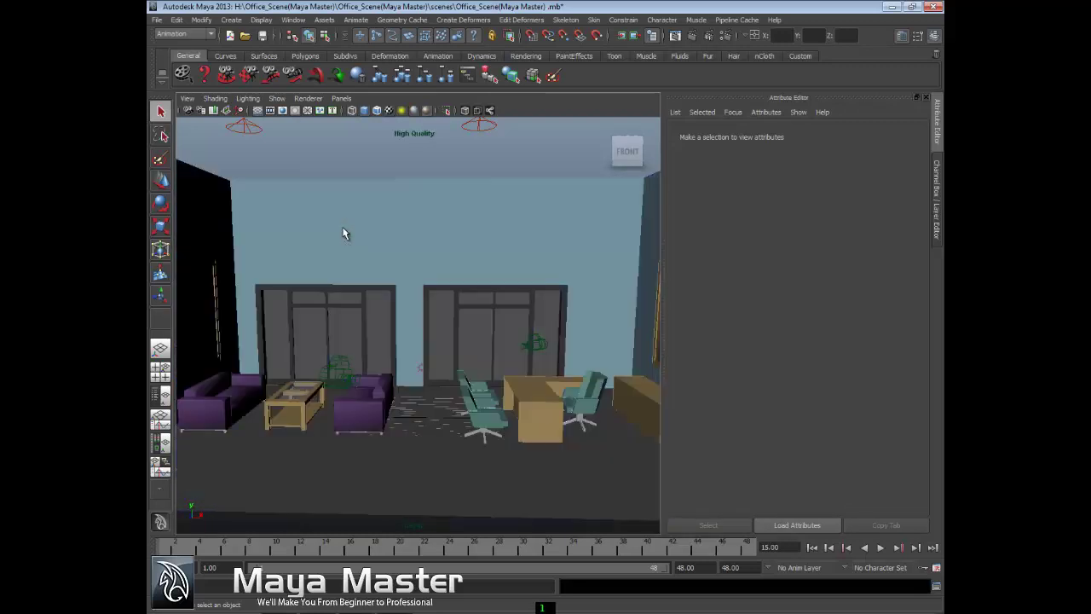
pyautogui.press('7')
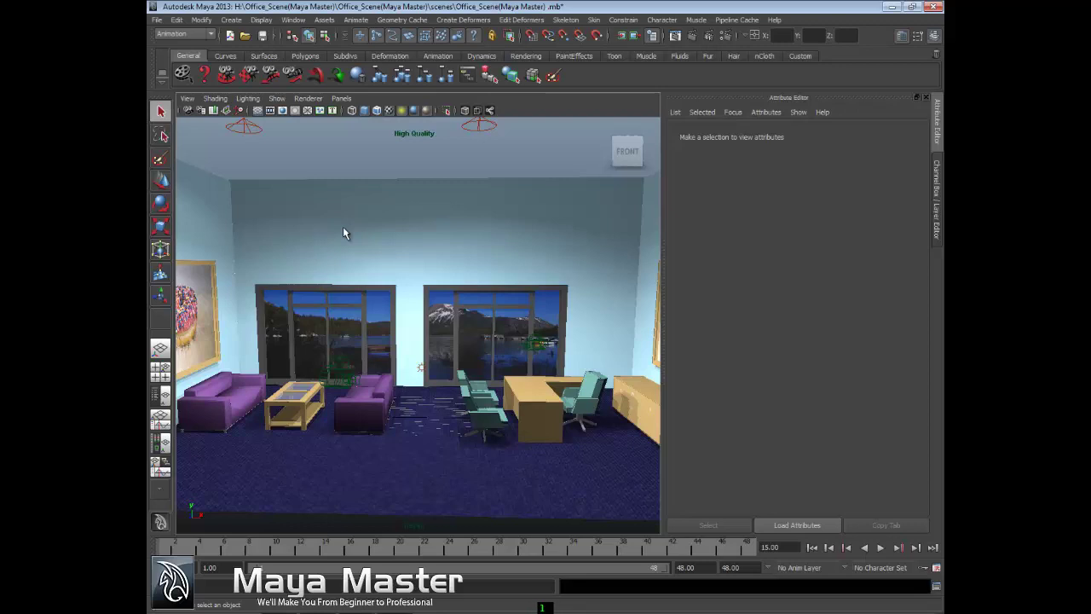
# - Show four views, give the front view textured shading, then maximize a single view
pyautogui.press('space')
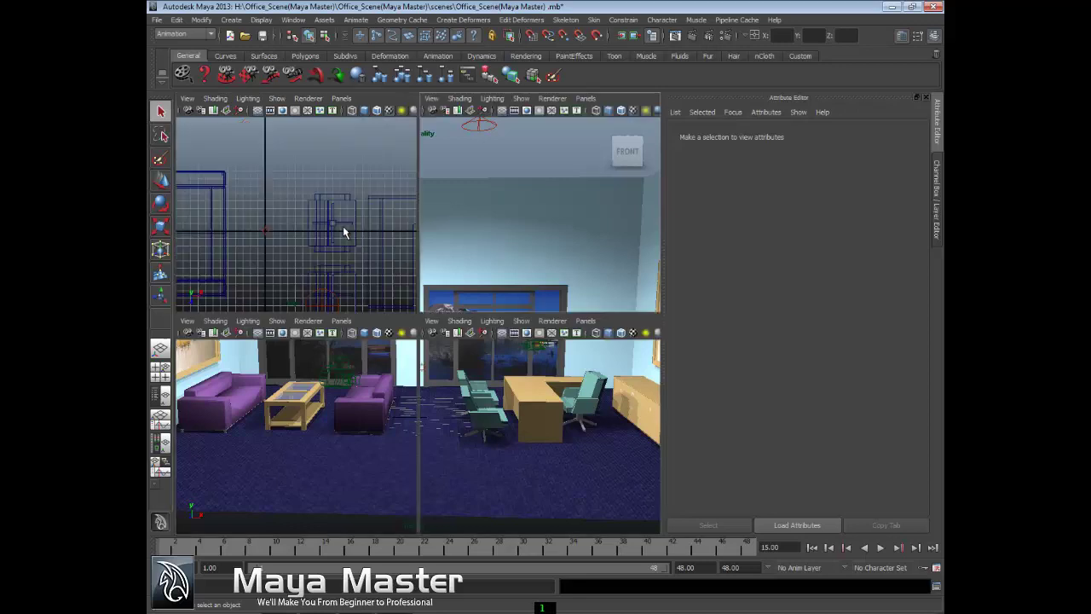
pyautogui.click(221, 404)
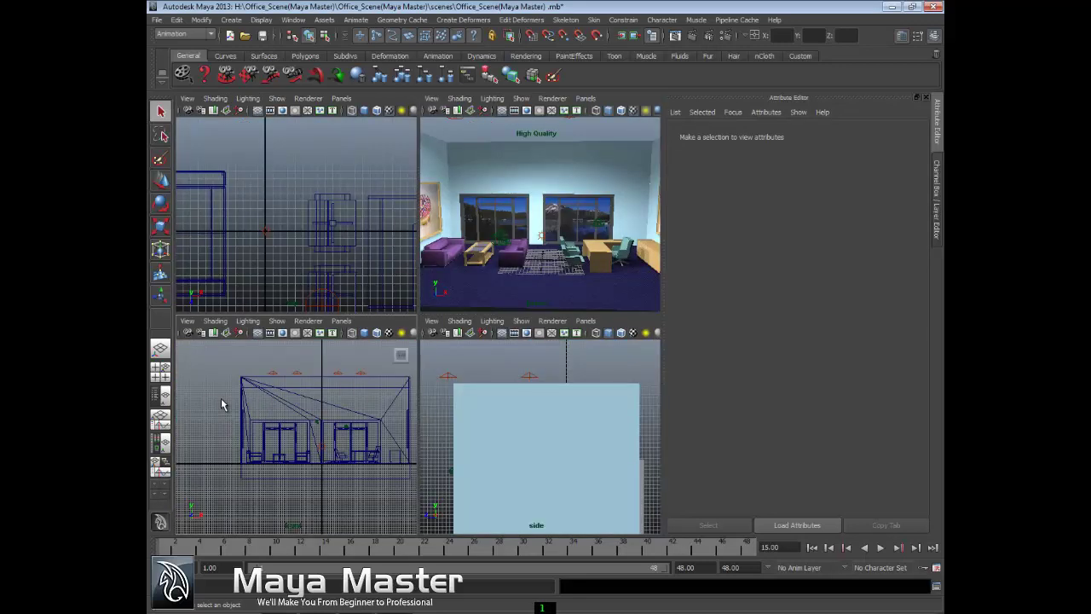
pyautogui.press('6')
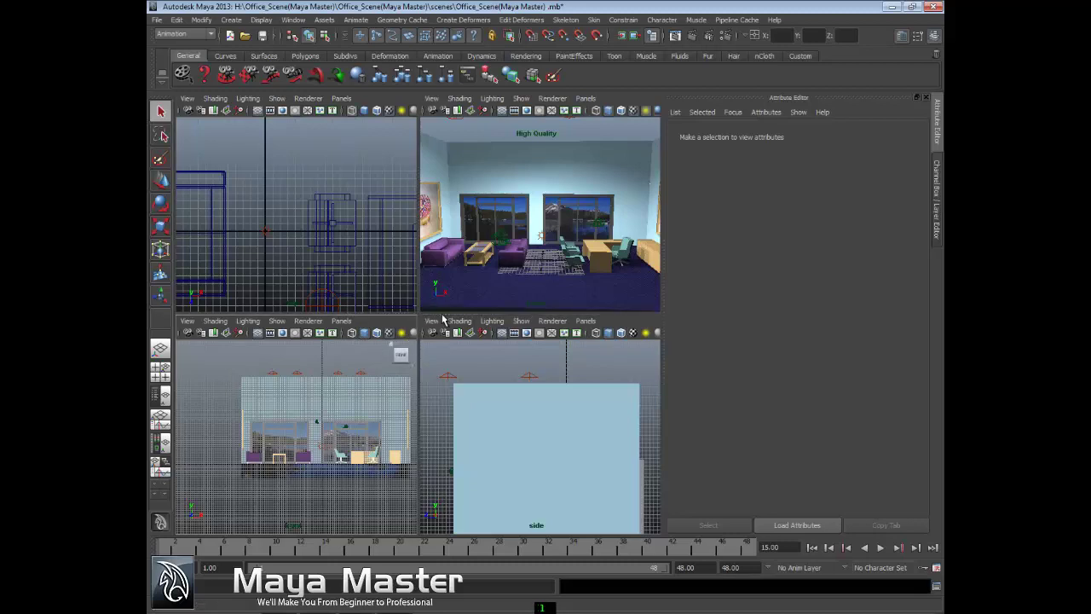
pyautogui.press('space')
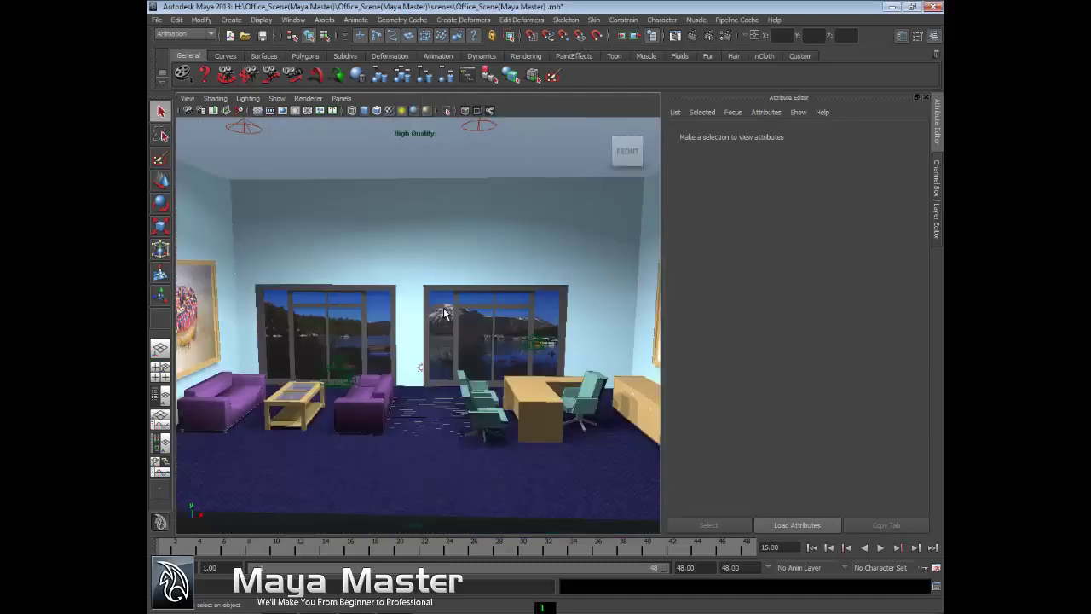